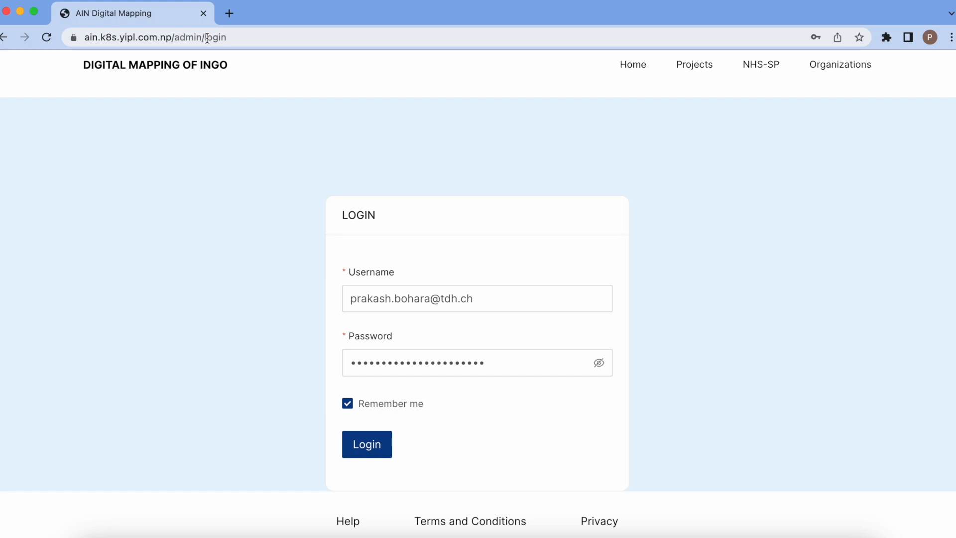
- Sign in to the AIN Digital Mapping admin area with the pre-filled username and password
click(207, 38)
key(Right)
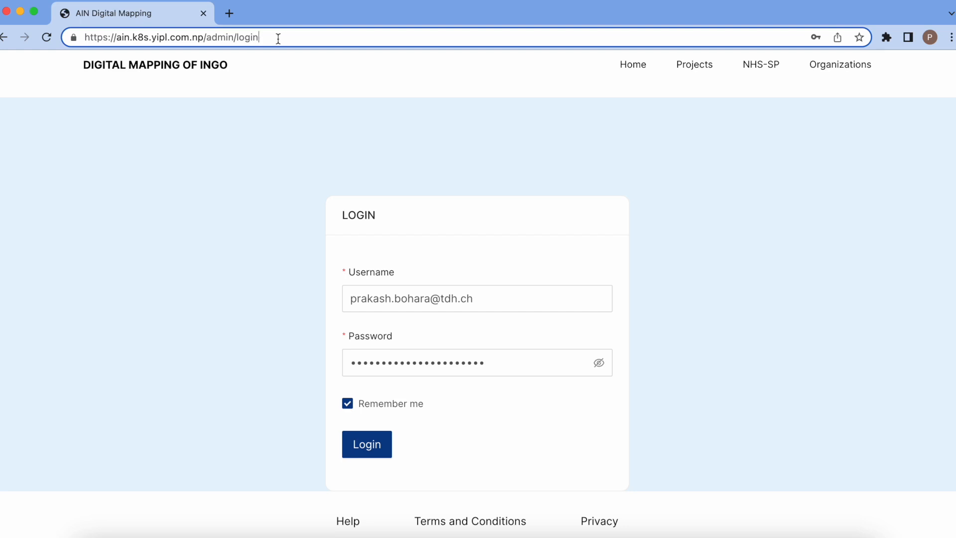
scroll(283, 237, down, 1)
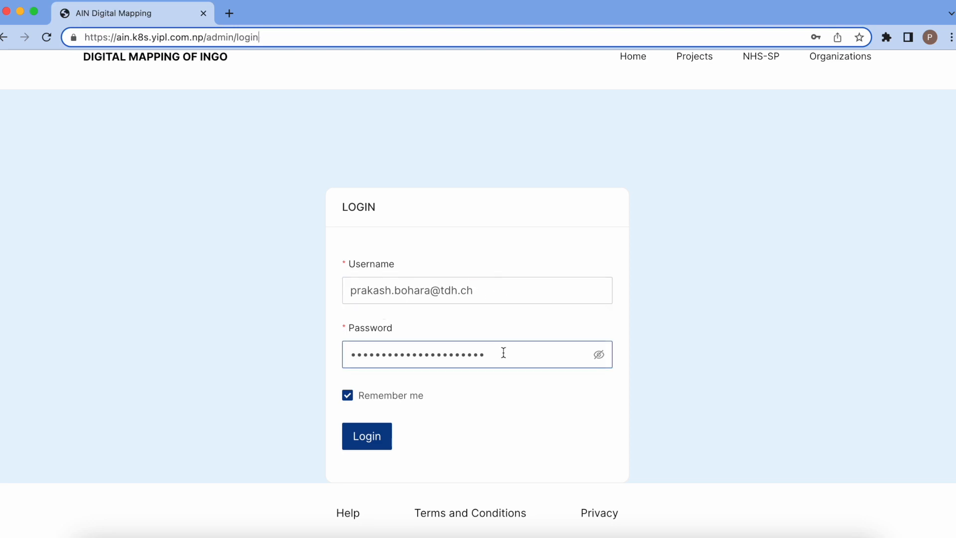
click(366, 440)
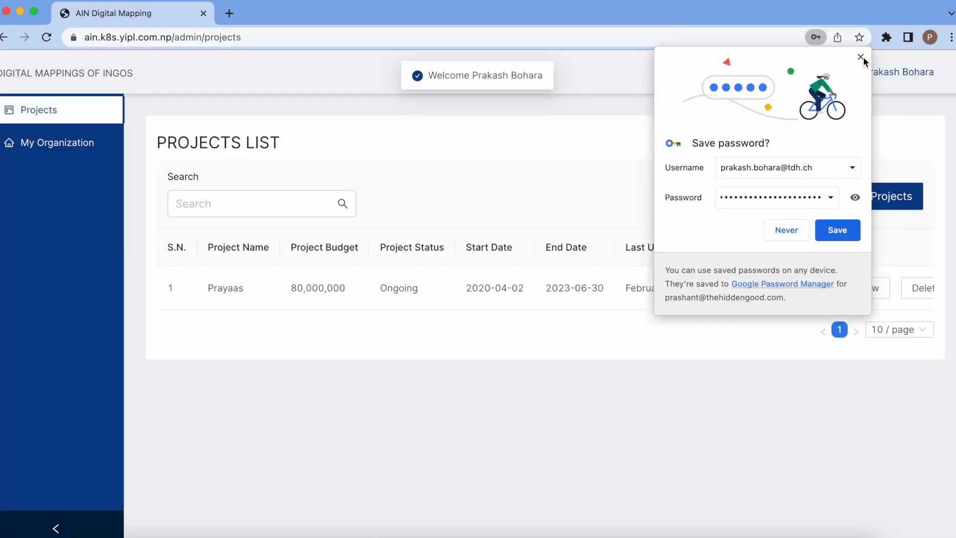
- Dismiss Chrome's Save password popup
click(860, 57)
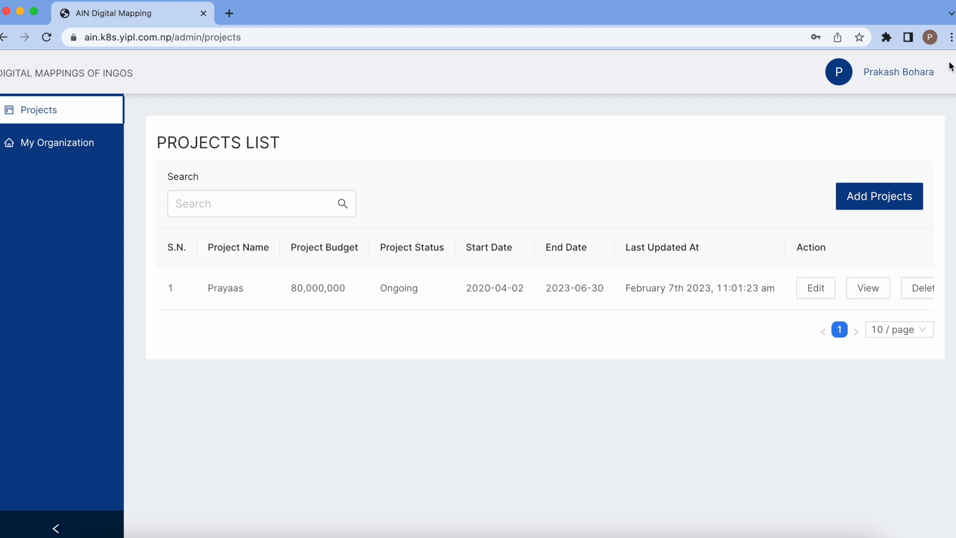
- Open the signed-in user's account menu at top right to log out
click(909, 69)
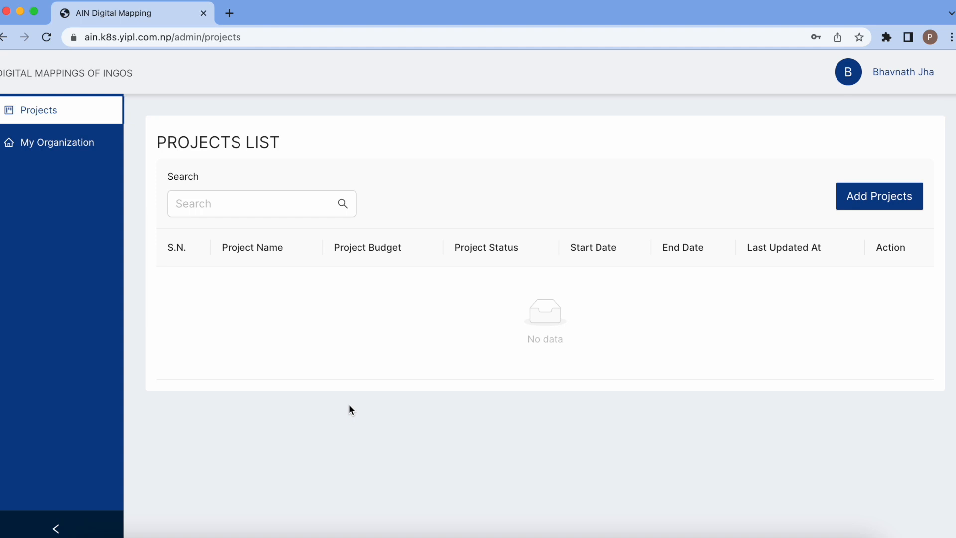
- Open FHI360's Edit Organization Details form and place the caret in Organization Name
click(60, 145)
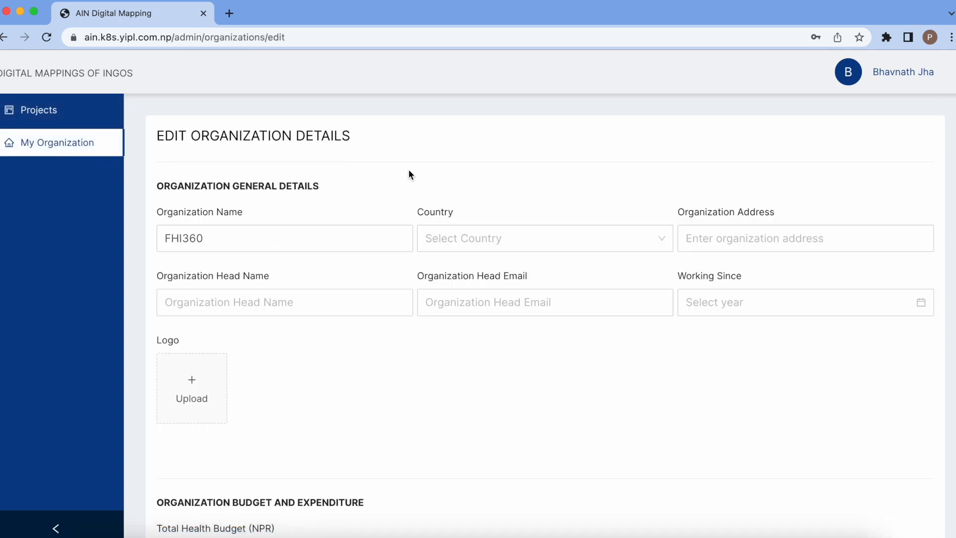
scroll(408, 170, down, 1)
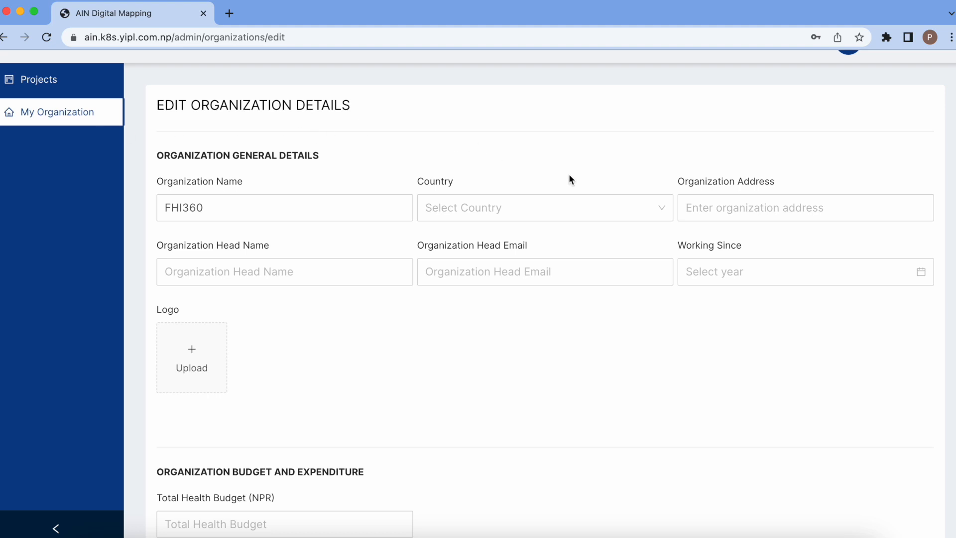
scroll(570, 176, down, 5)
scroll(570, 176, down, 12)
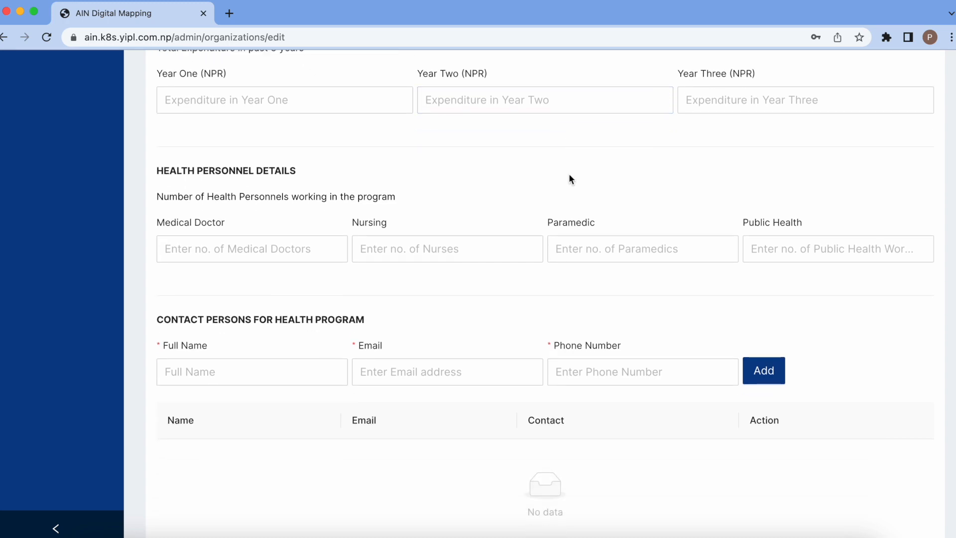
scroll(570, 178, down, 3)
scroll(570, 179, up, 9)
scroll(568, 179, up, 12)
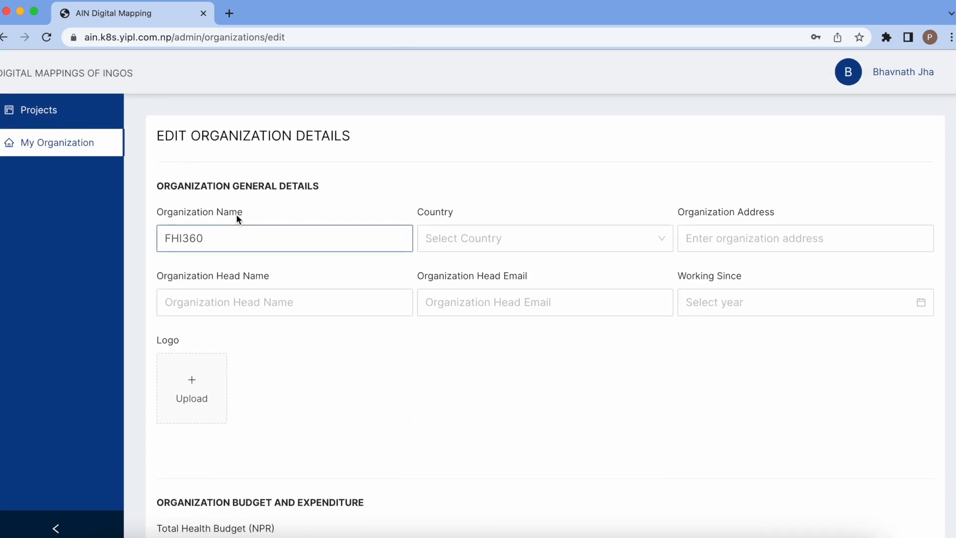
click(217, 234)
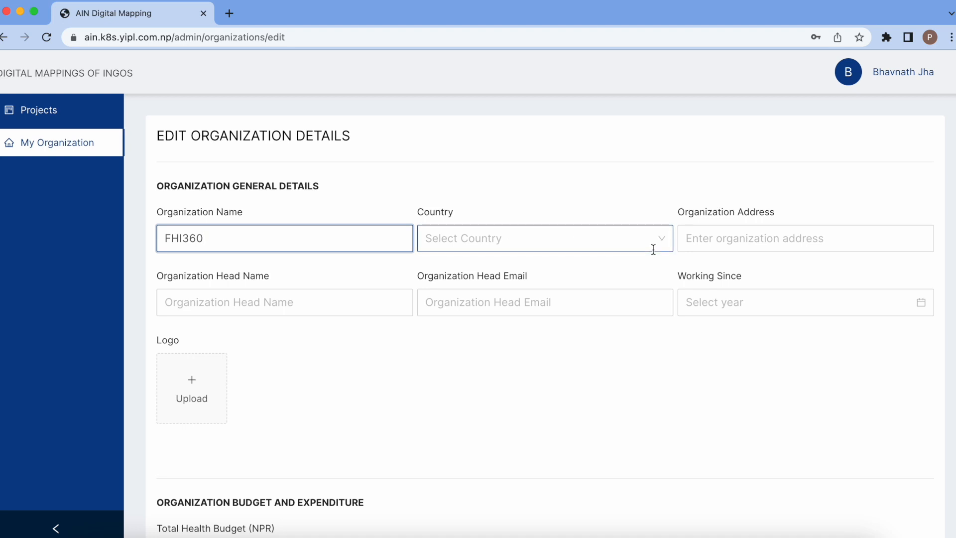
click(572, 240)
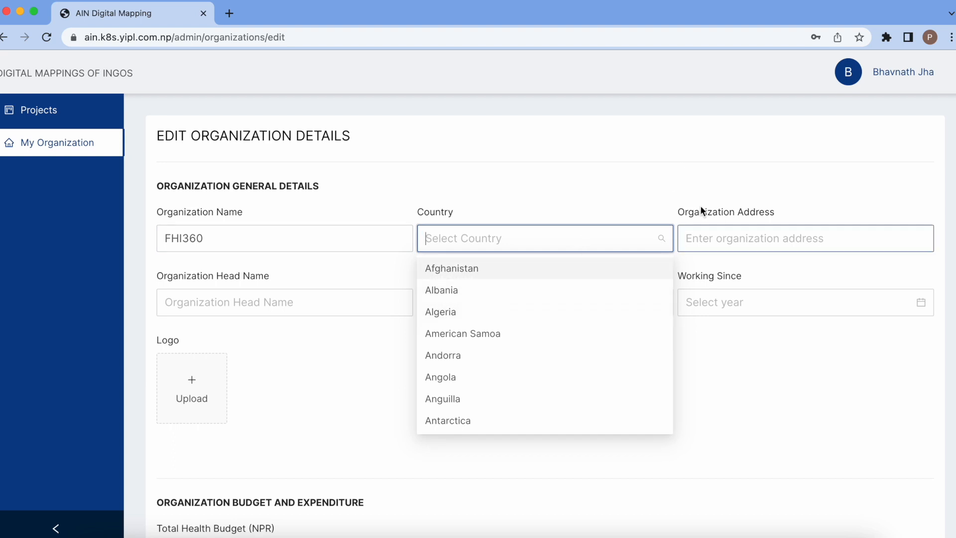
click(717, 178)
scroll(718, 178, down, 2)
click(747, 186)
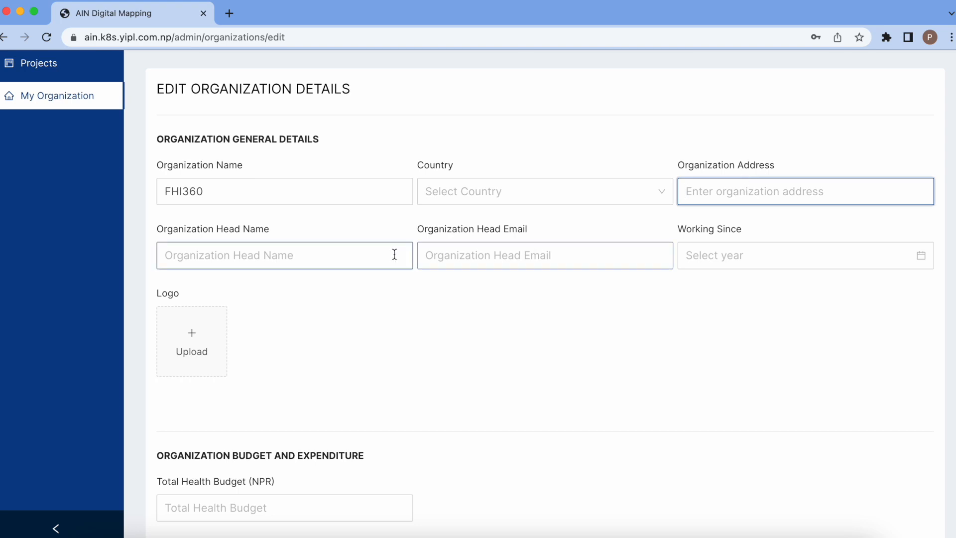
click(330, 251)
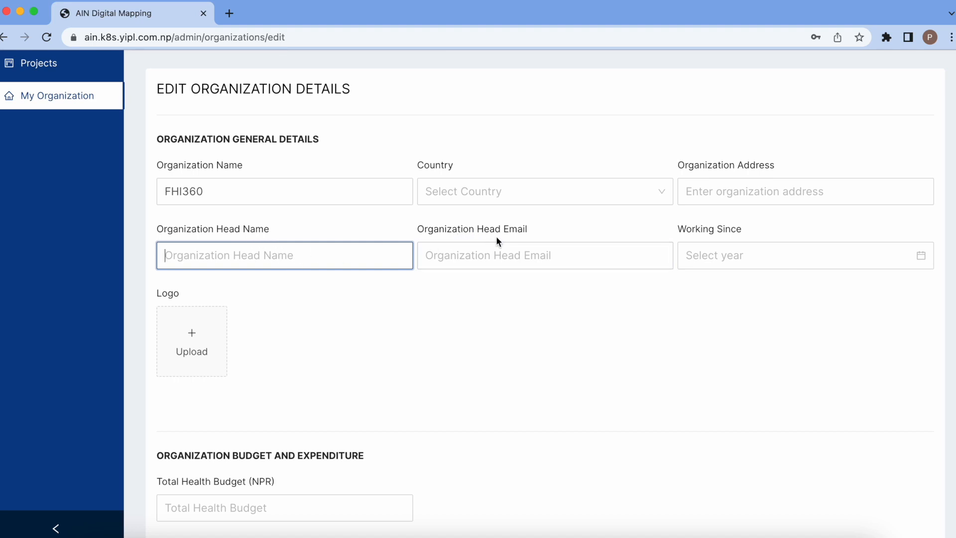
click(510, 255)
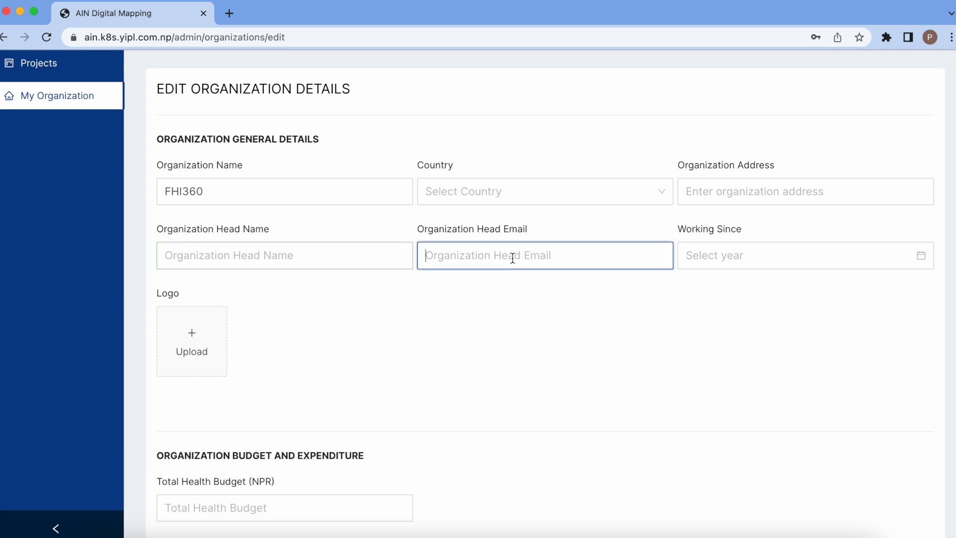
scroll(512, 258, down, 1)
click(736, 211)
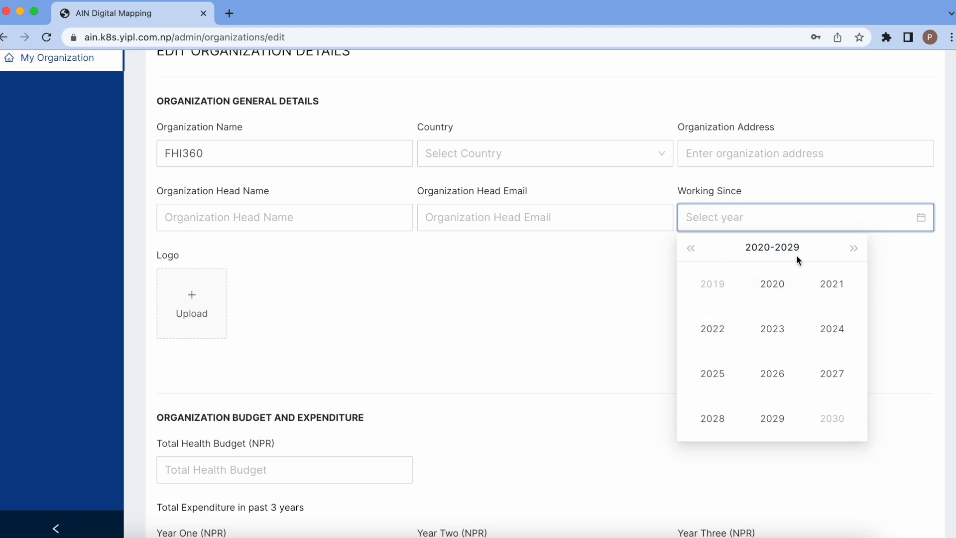
click(691, 248)
click(691, 248)
click(691, 248)
click(691, 249)
click(691, 248)
click(691, 248)
click(690, 249)
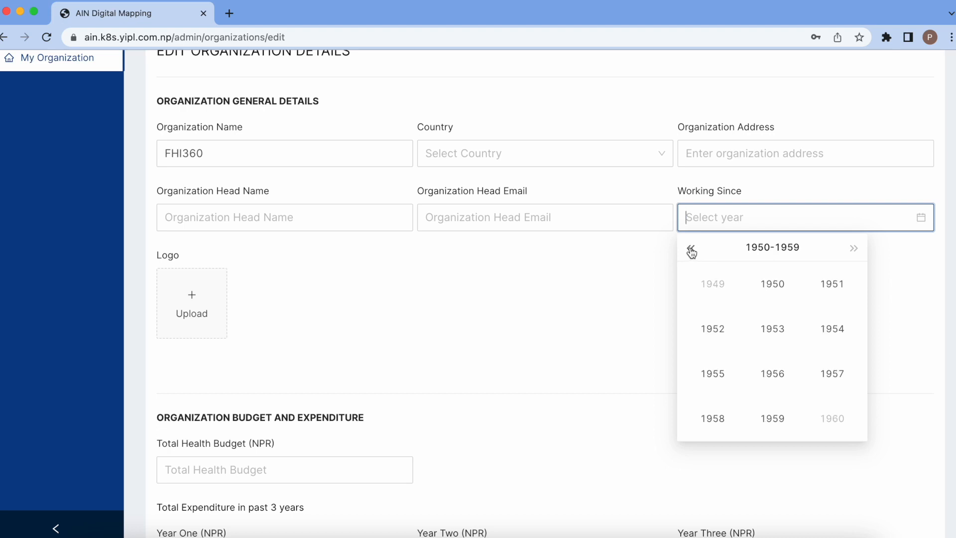
click(635, 264)
scroll(636, 265, down, 1)
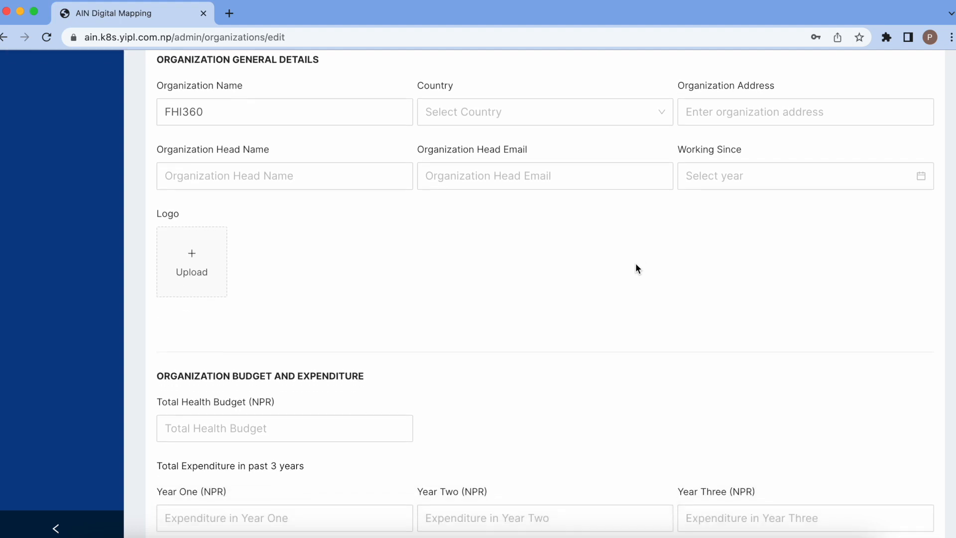
click(195, 266)
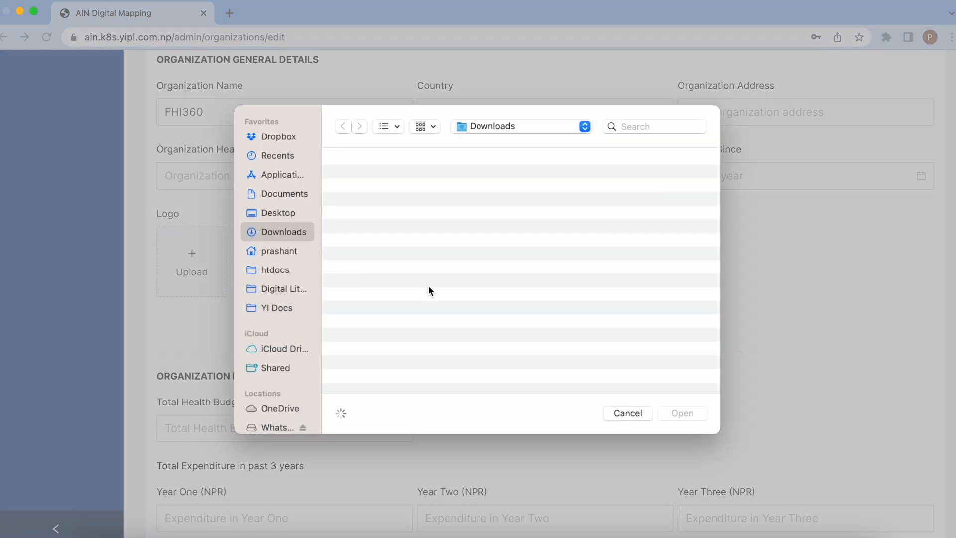
click(628, 413)
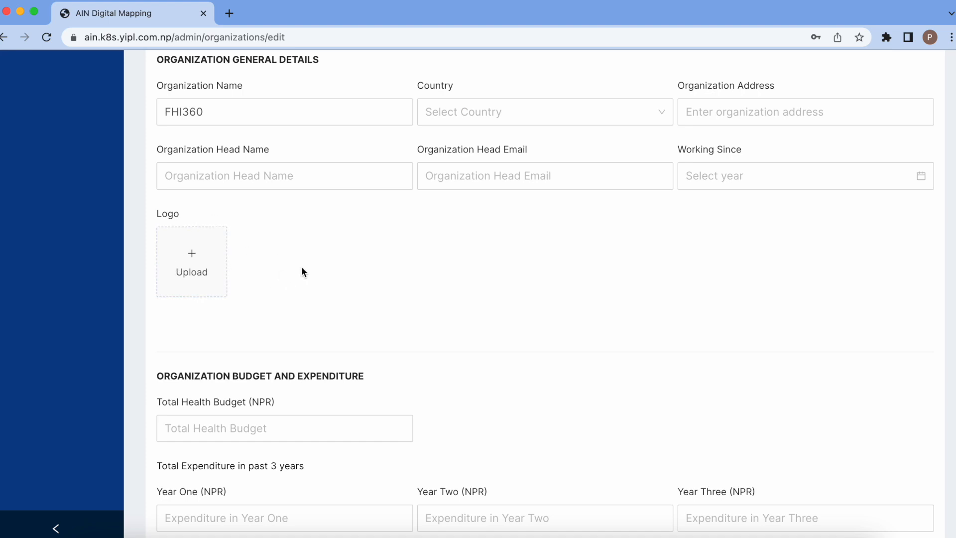
scroll(301, 268, down, 5)
scroll(302, 267, down, 2)
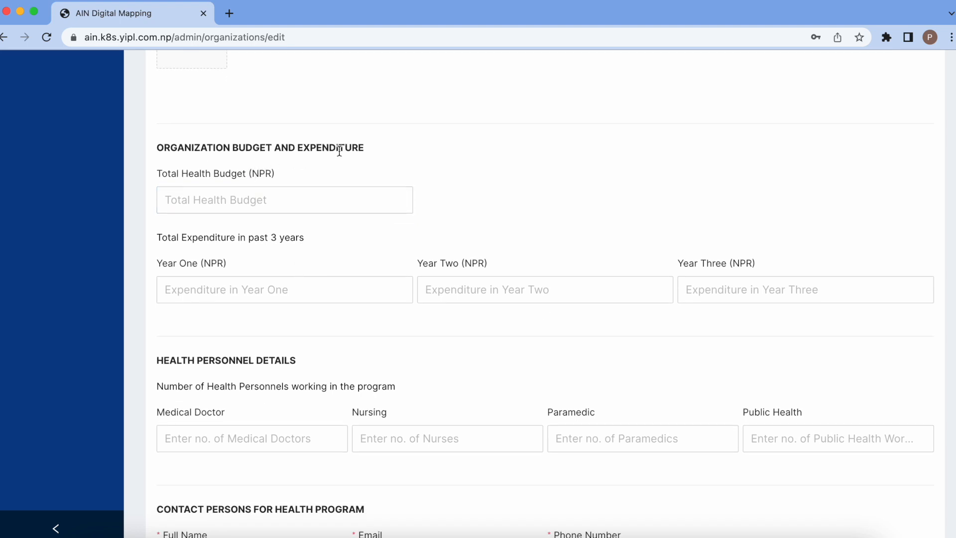
click(263, 196)
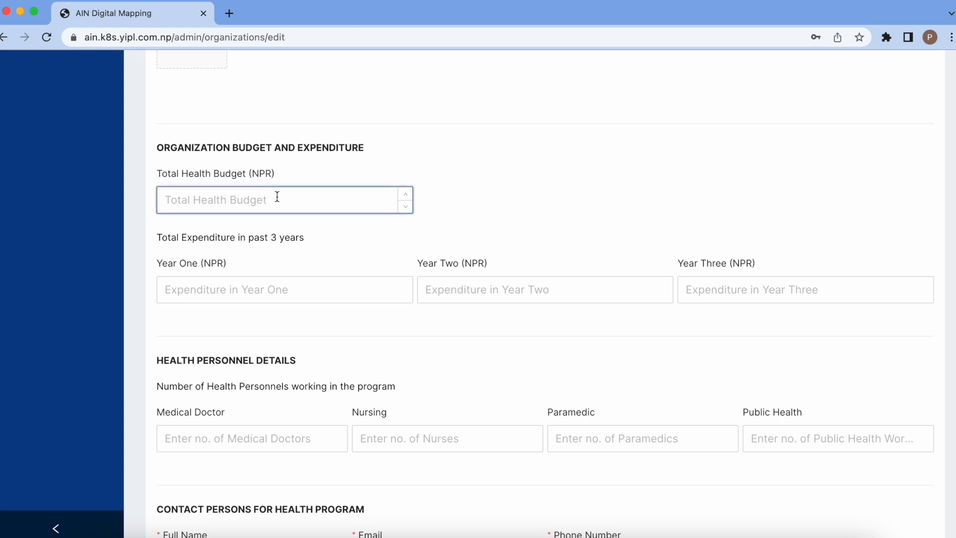
click(487, 195)
scroll(487, 195, down, 1)
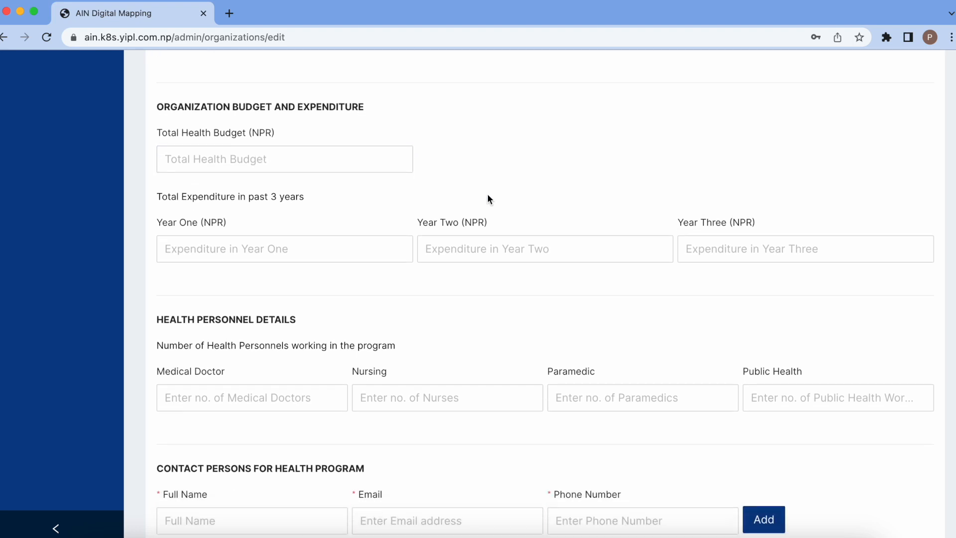
click(268, 237)
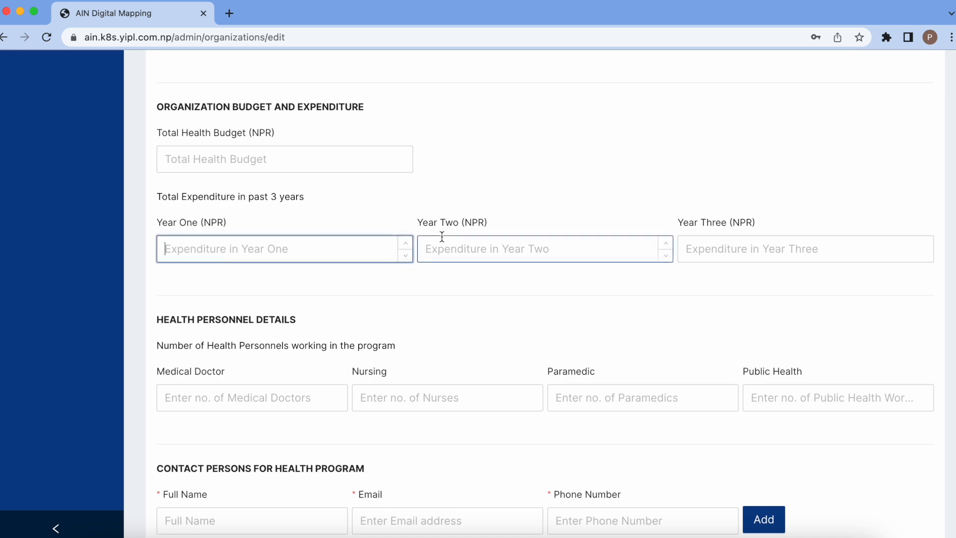
scroll(734, 259, down, 1)
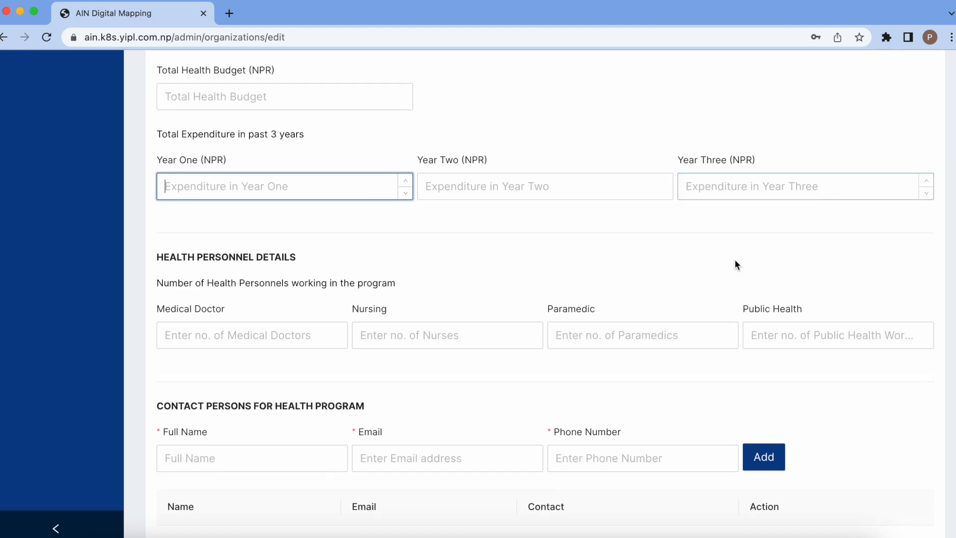
scroll(734, 260, down, 1)
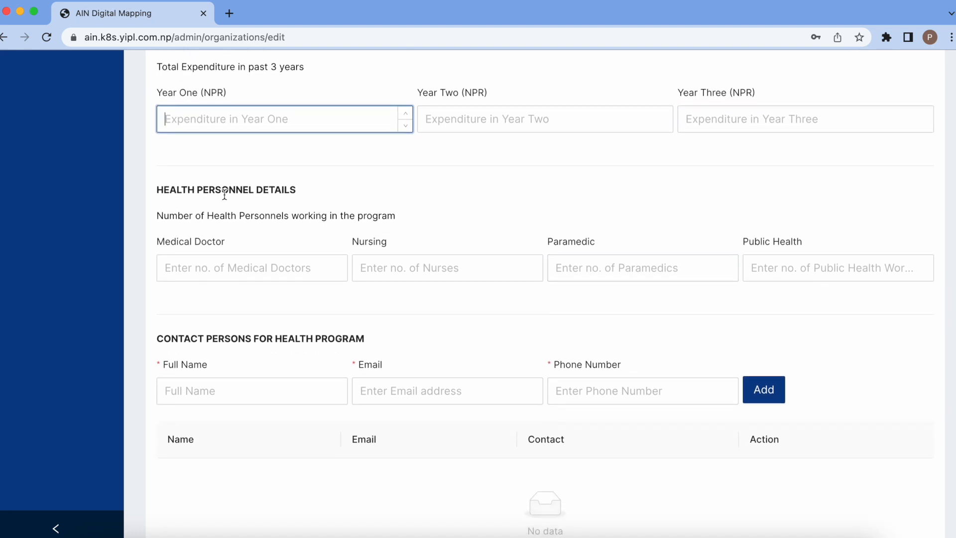
scroll(224, 194, down, 1)
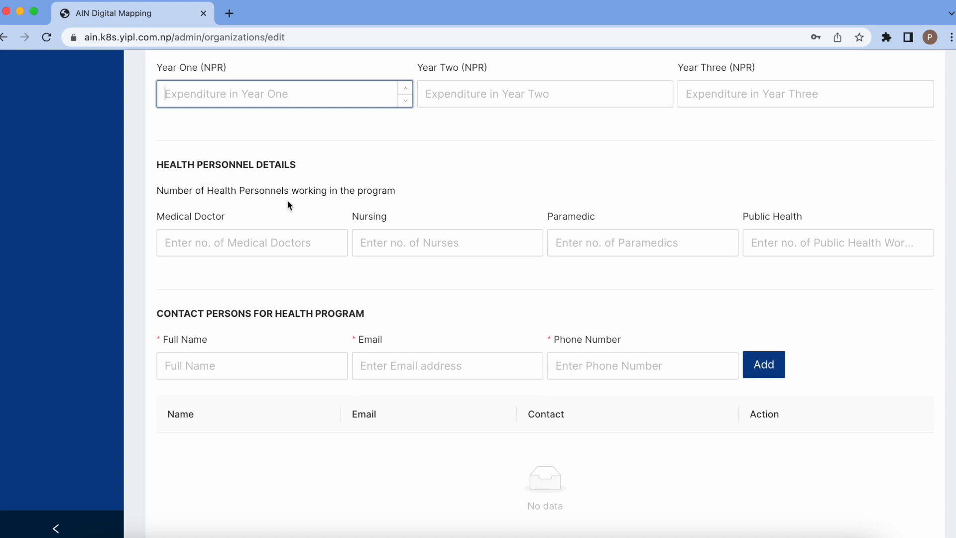
click(255, 235)
click(390, 245)
click(589, 243)
click(776, 242)
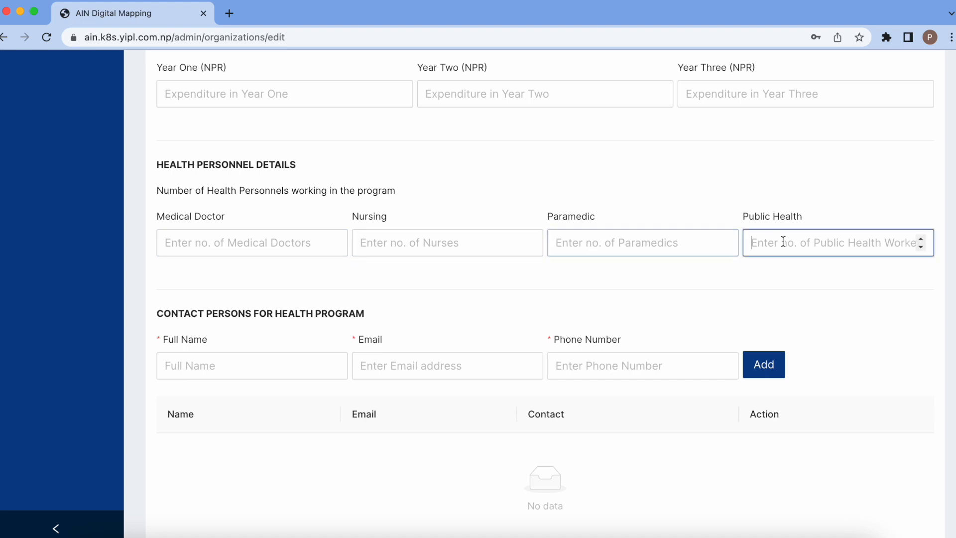
scroll(619, 300, down, 2)
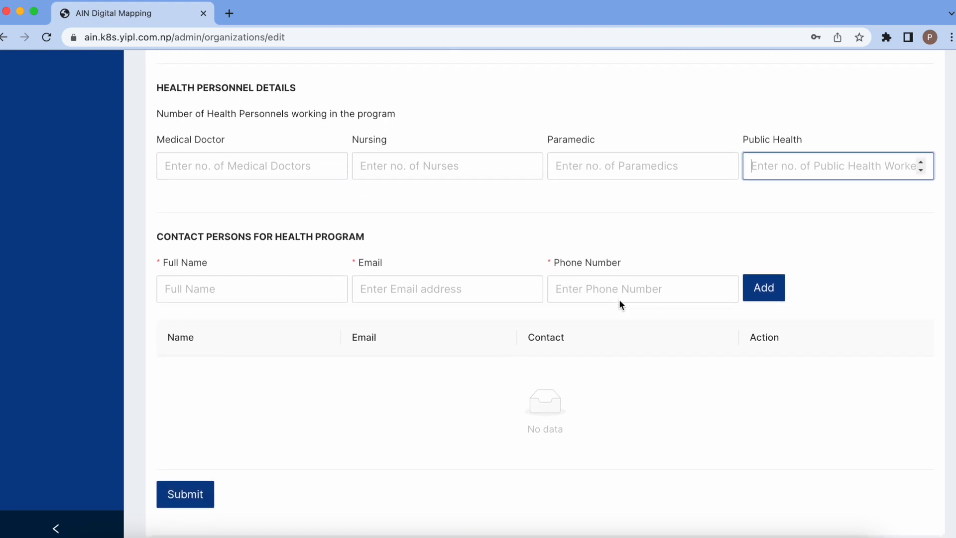
scroll(369, 294, down, 1)
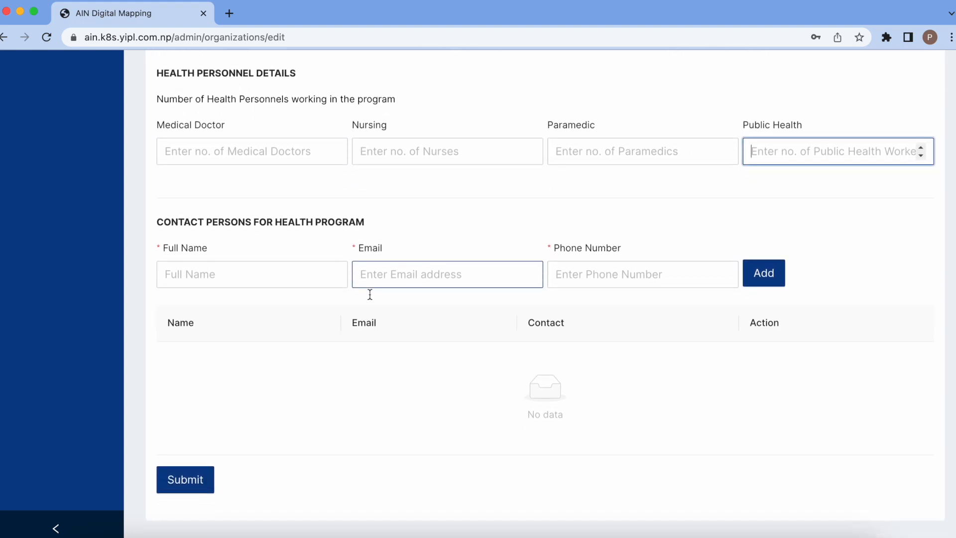
triple_click(188, 219)
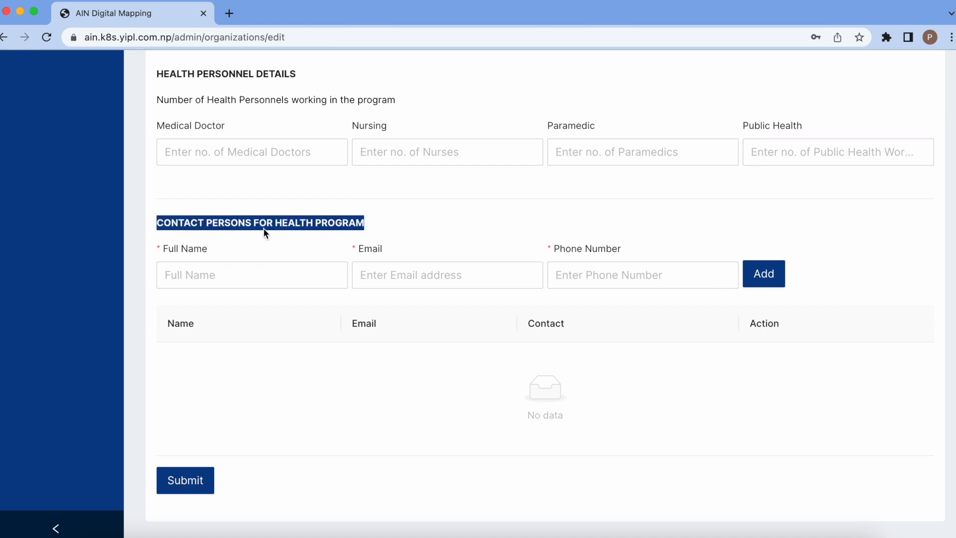
- Add a health-program contact with the person's full name, e-mail and phone number
click(253, 280)
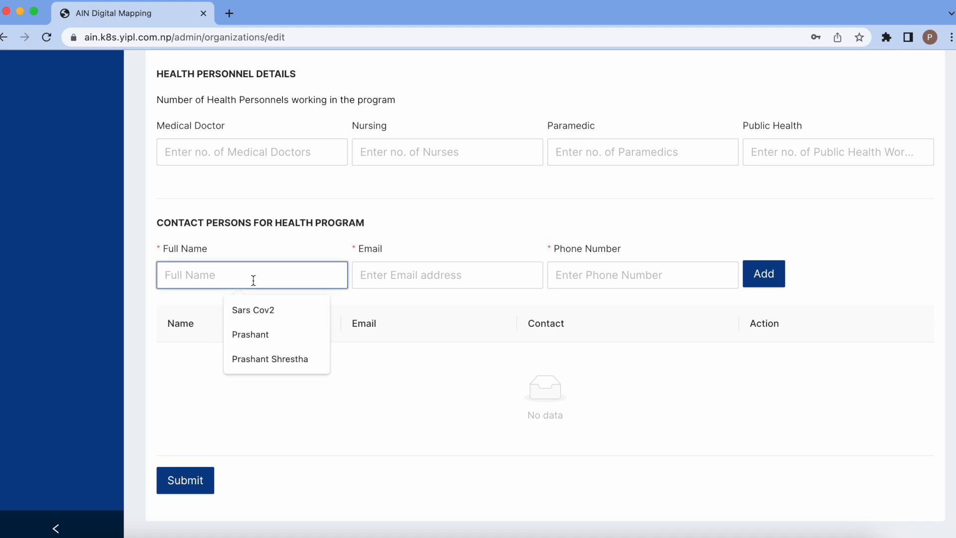
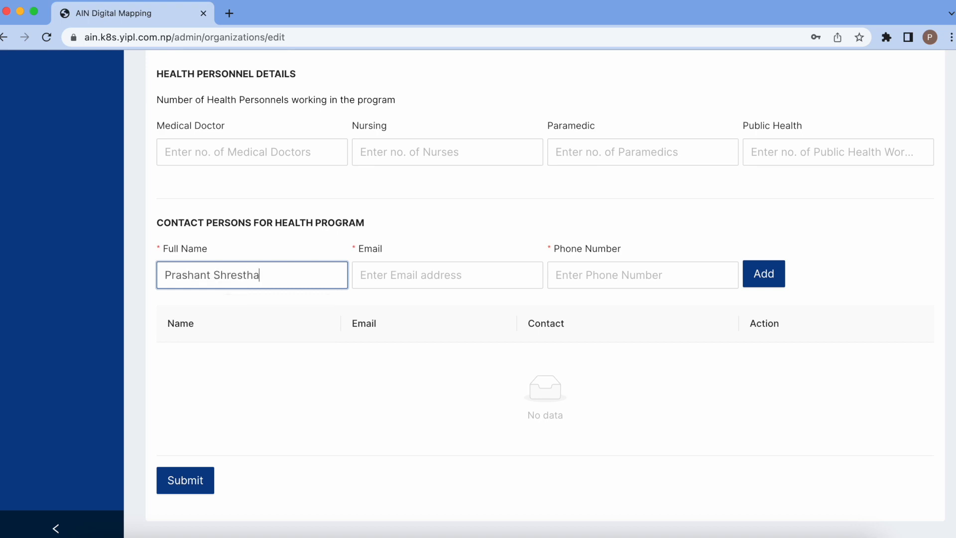
key(Tab)
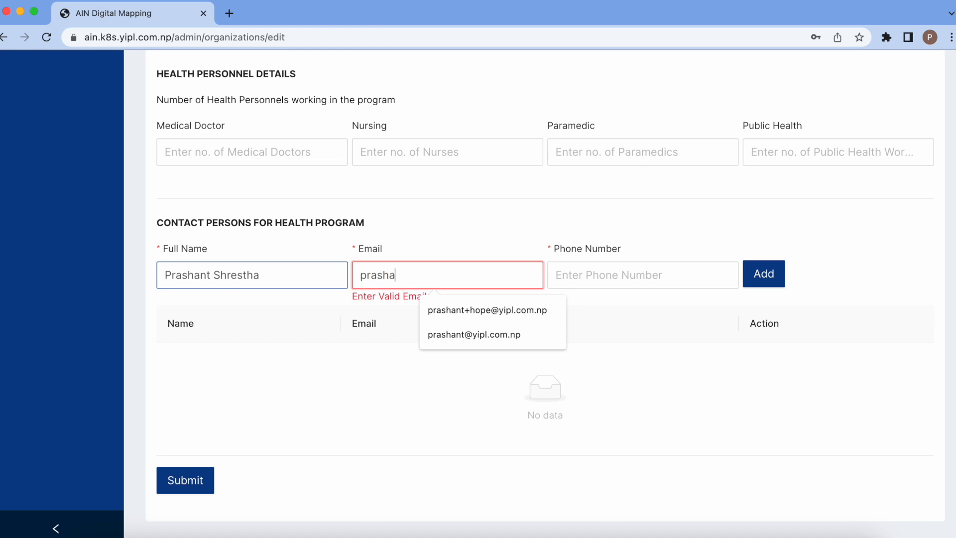
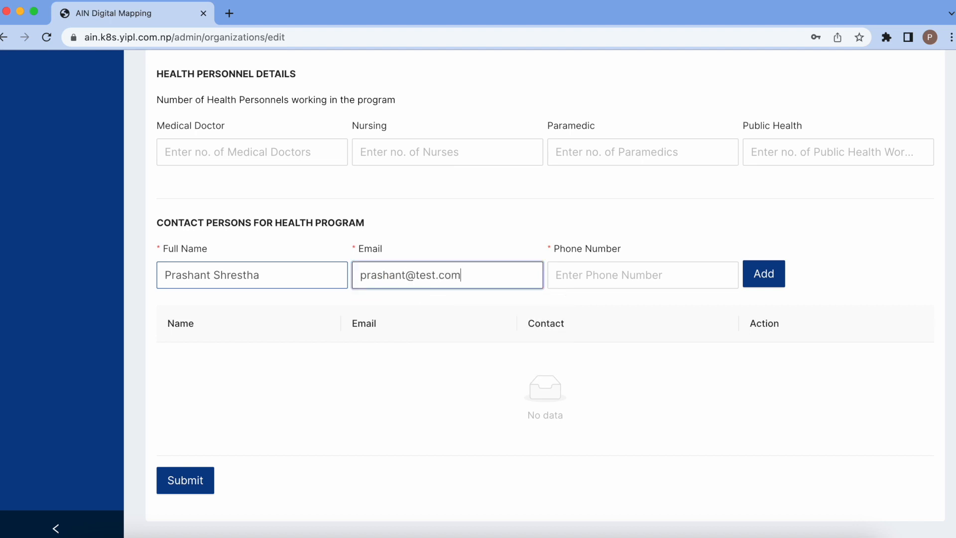
click(592, 278)
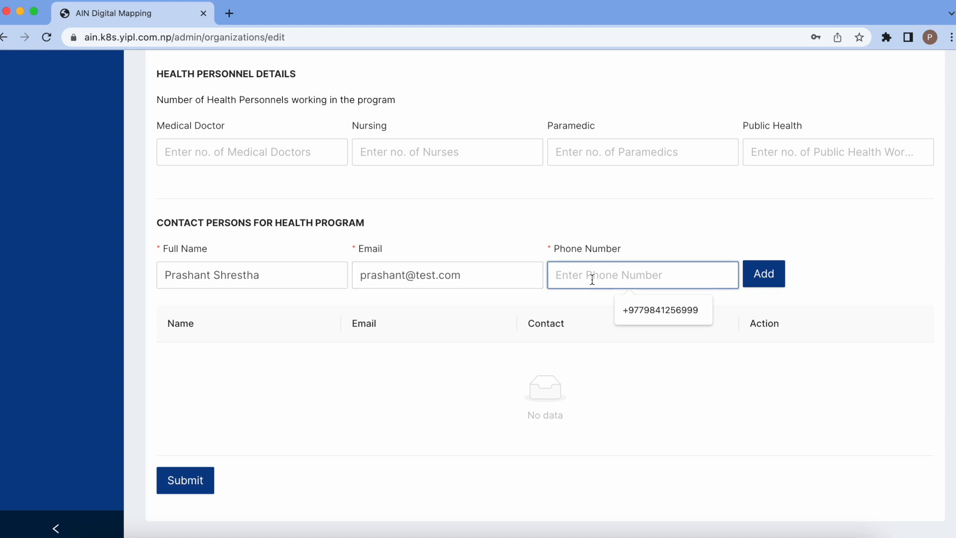
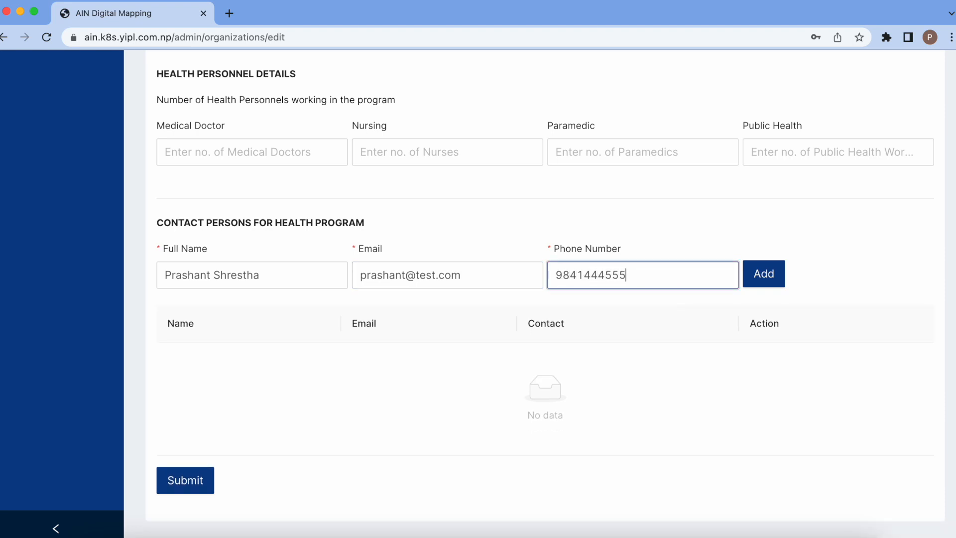
click(764, 277)
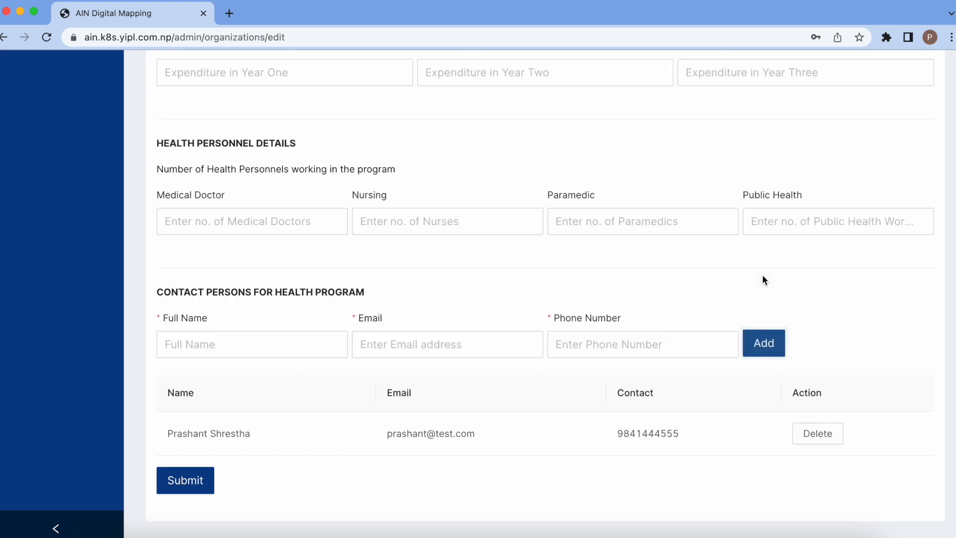
click(293, 337)
- Leave the organization form and go to the empty Projects List
click(240, 343)
click(325, 313)
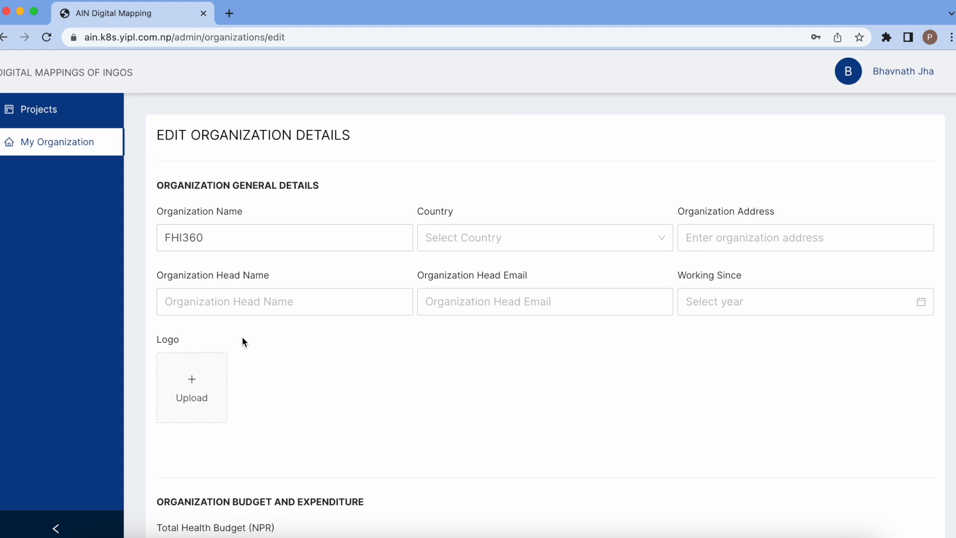
scroll(242, 336, down, 15)
scroll(242, 337, up, 15)
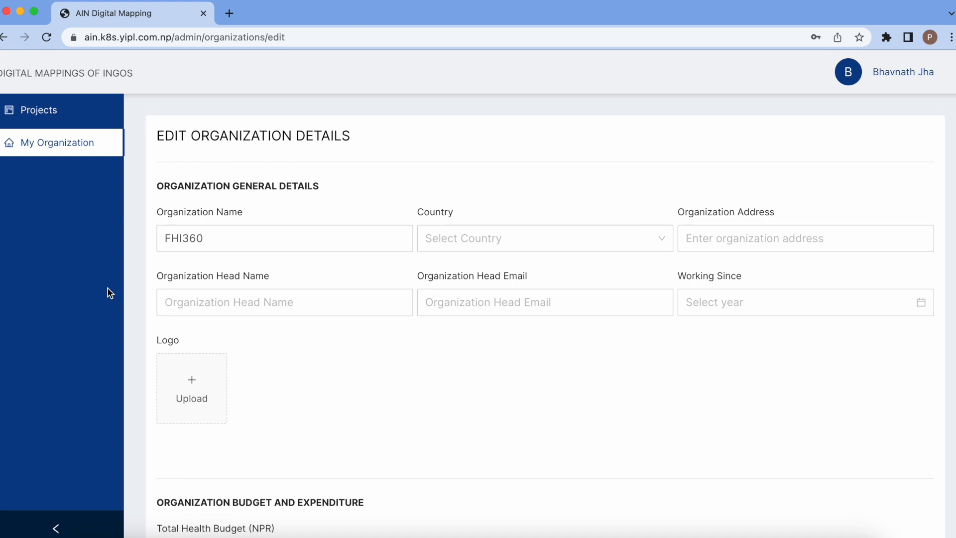
click(38, 116)
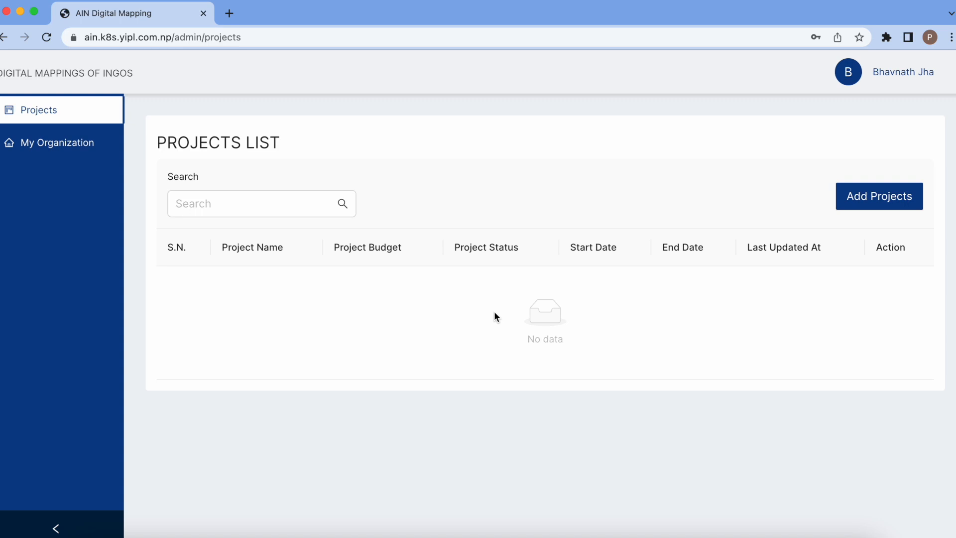
- Open the Create a New Project form with Add Projects
click(880, 204)
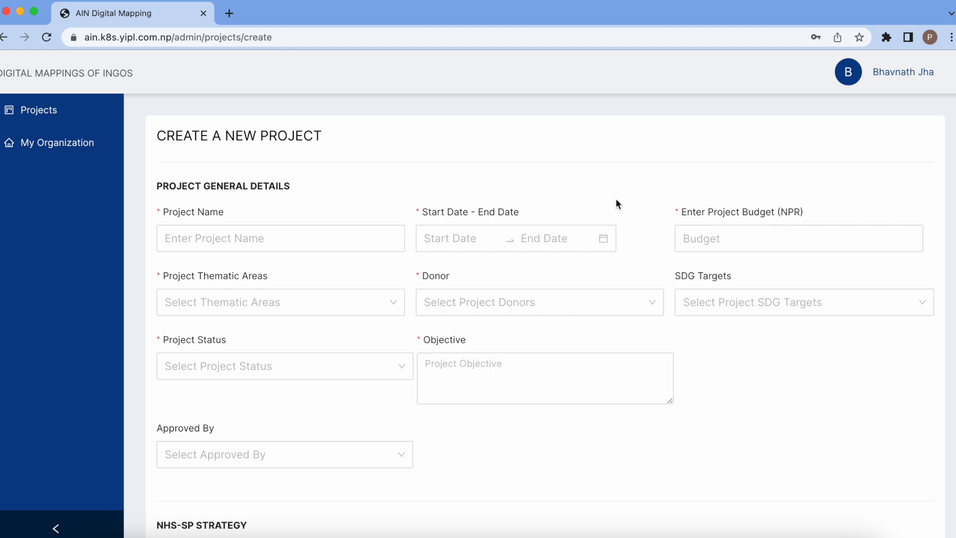
- Name the new project 'Test Health Project'
scroll(615, 198, down, 5)
scroll(616, 198, down, 12)
scroll(615, 198, down, 5)
scroll(616, 198, up, 20)
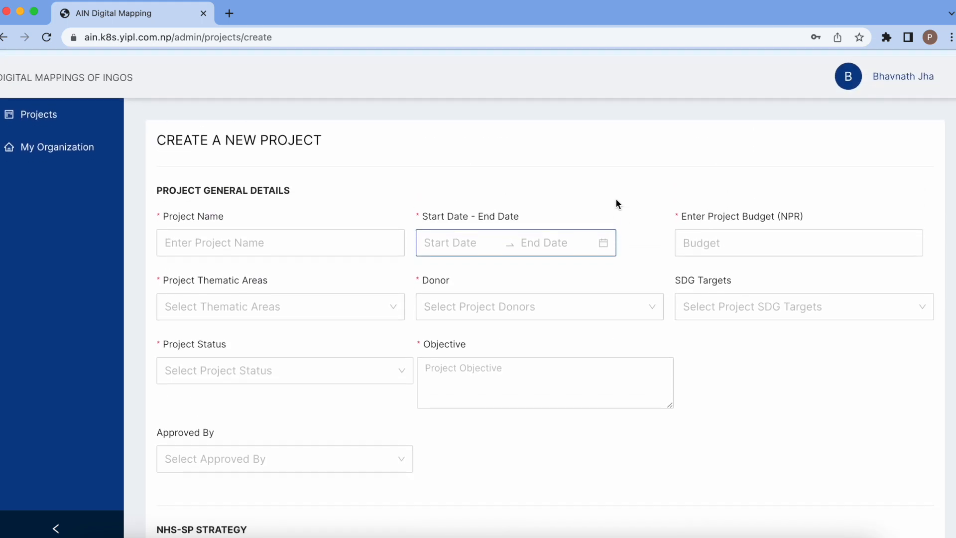
click(215, 237)
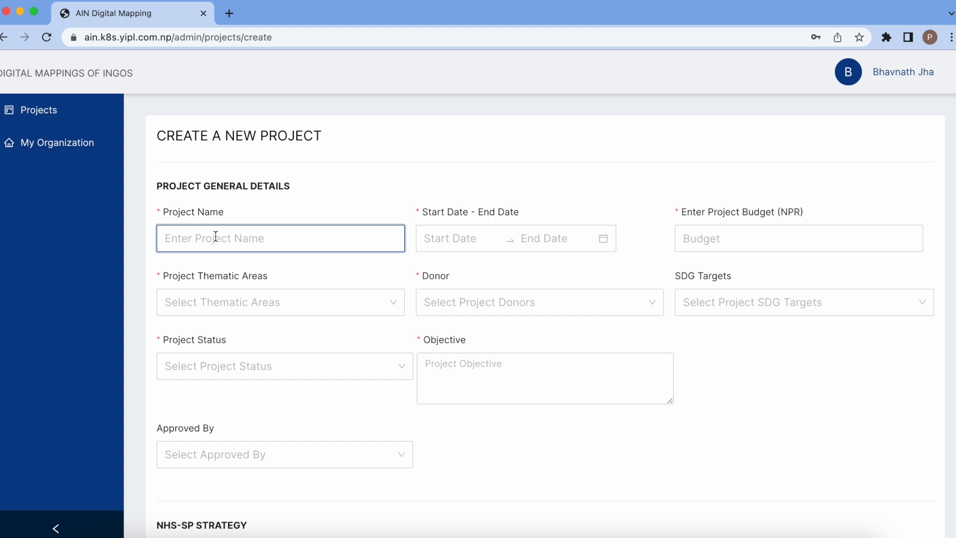
text(Test Health Project)
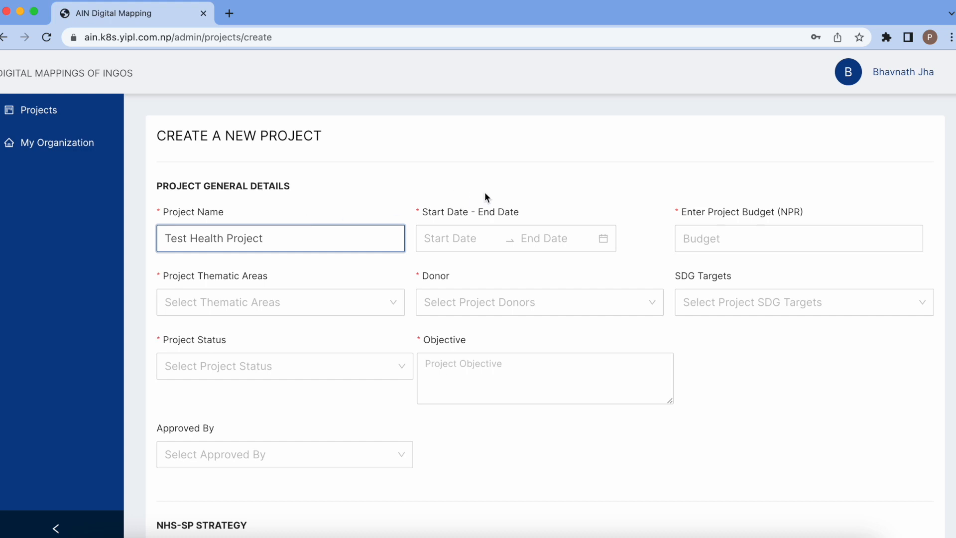
- Set the project dates to run from 2022-09-01 to 2023-08-31
click(451, 239)
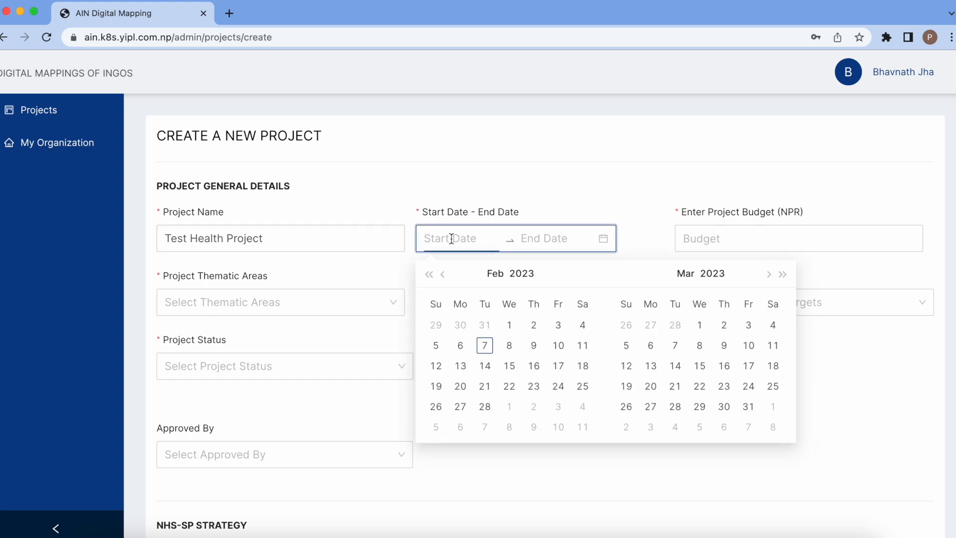
click(442, 275)
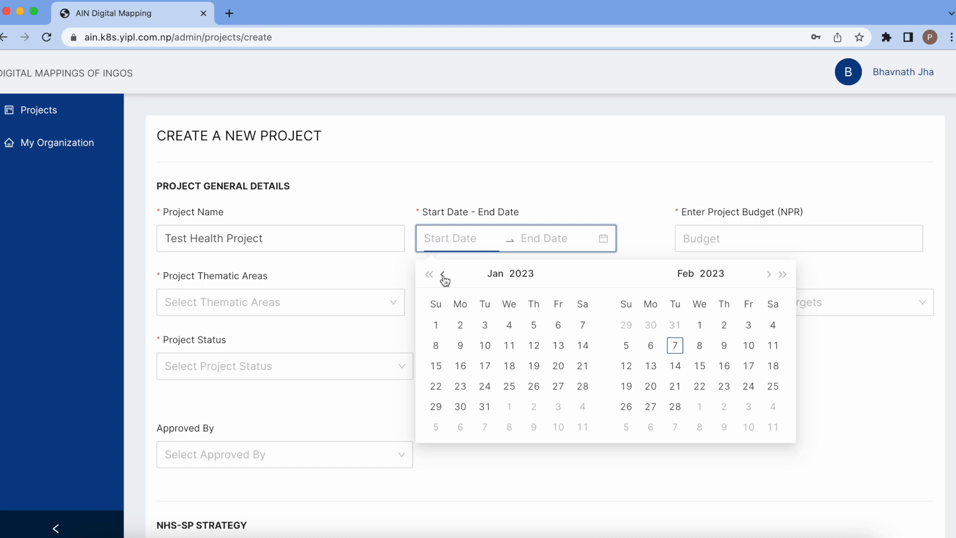
click(442, 275)
click(441, 274)
click(441, 275)
click(442, 275)
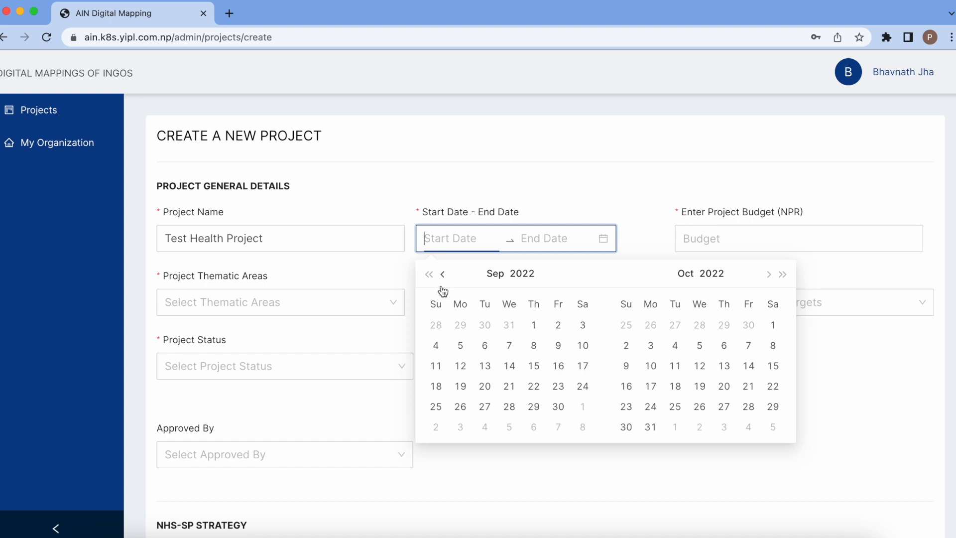
click(533, 326)
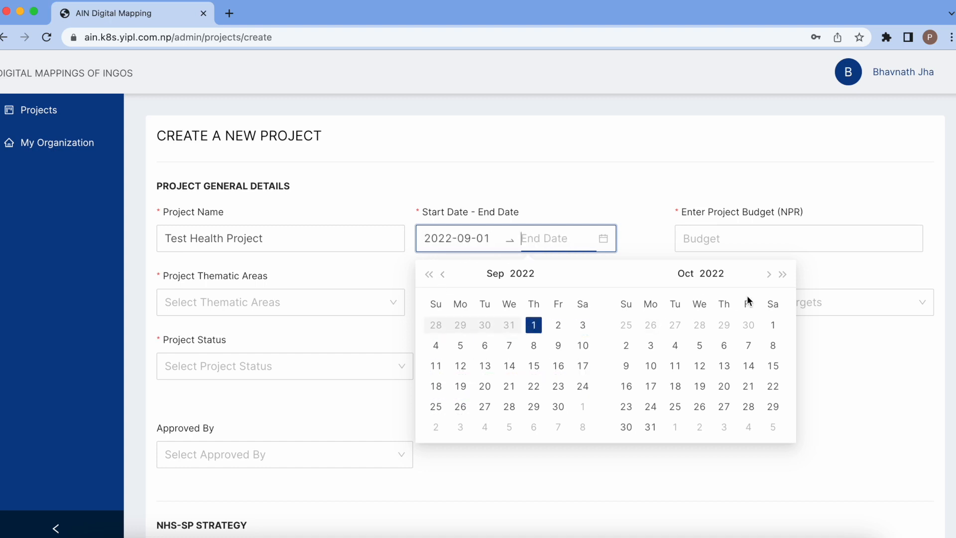
click(770, 275)
click(770, 274)
click(770, 274)
click(770, 275)
click(770, 274)
click(770, 274)
click(770, 274)
click(770, 274)
click(770, 274)
click(770, 274)
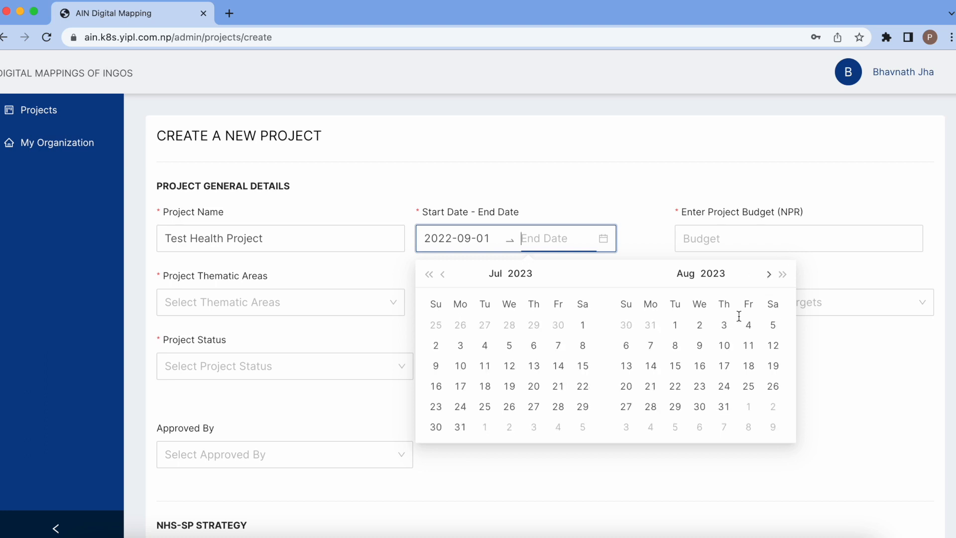
click(724, 406)
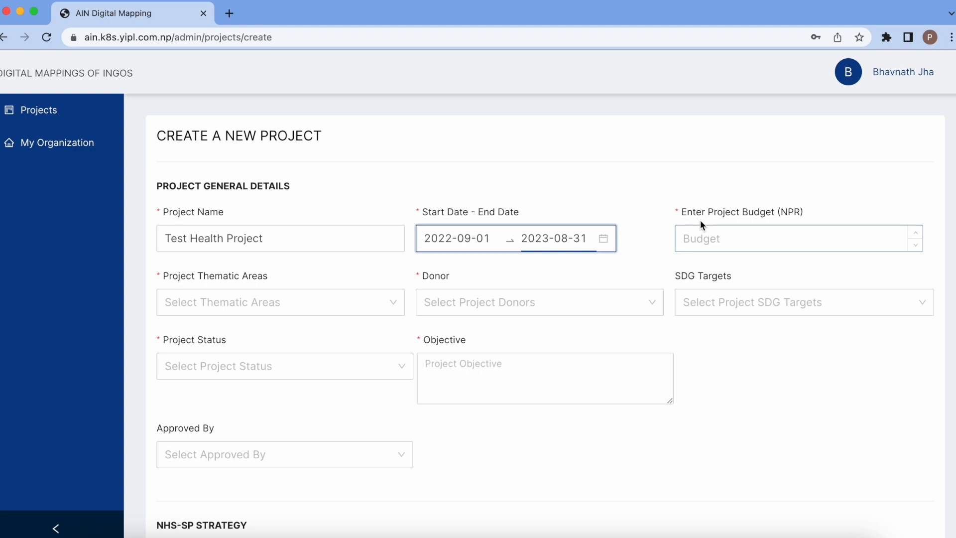
- Enter a project budget of 10,000,000
click(736, 240)
text(10,000,)
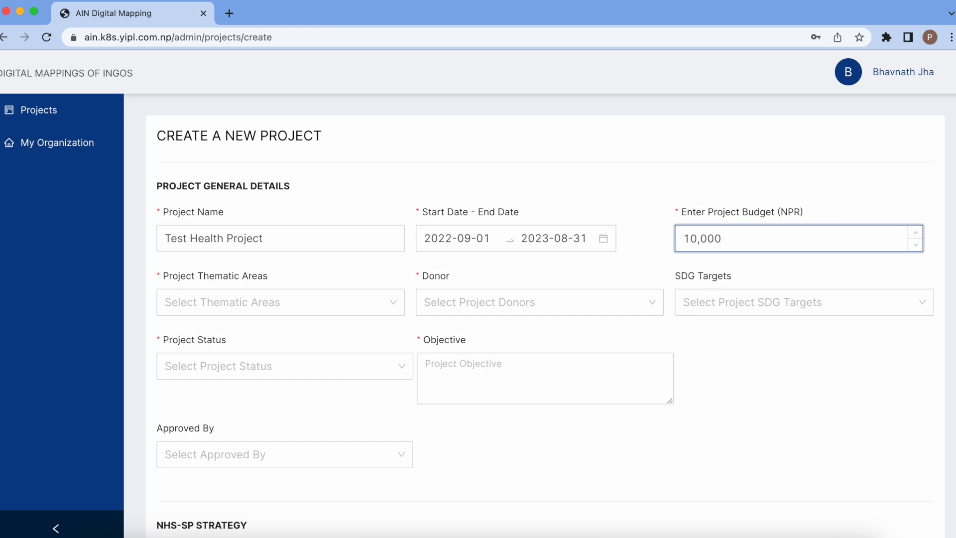
text(000)
scroll(731, 401, down, 1)
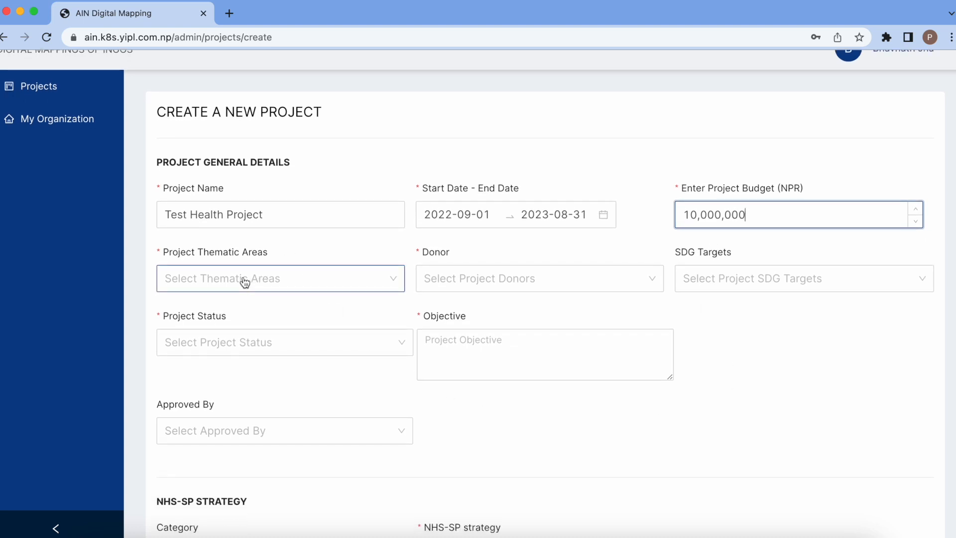
- Select Child Health and Immunization, Family Planning and Reproductive Health, and Safe Motherhood and Newborn Health under Family Health
click(281, 282)
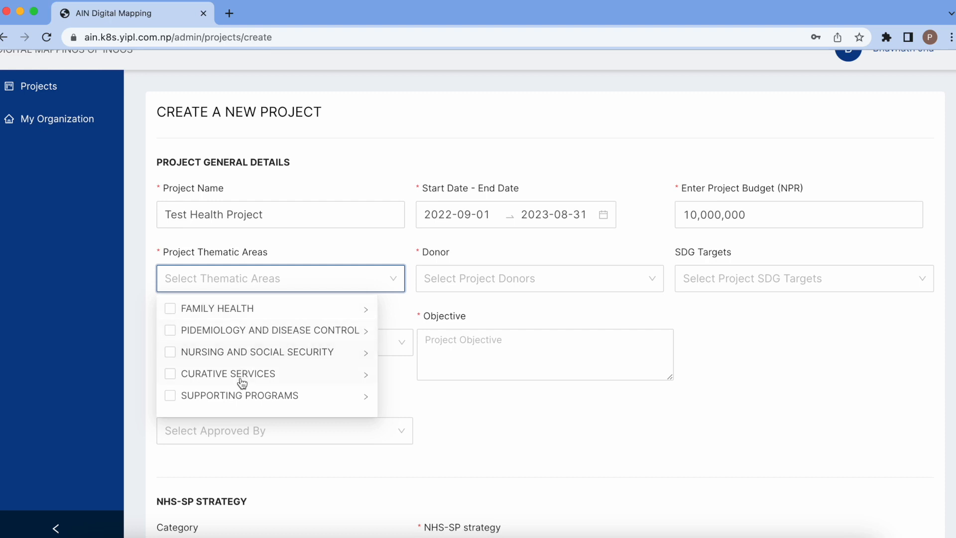
click(276, 312)
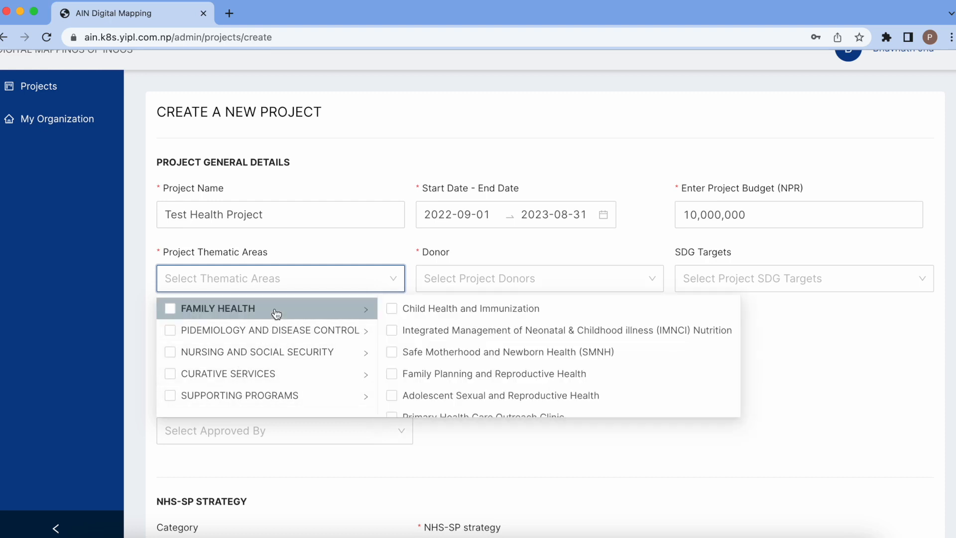
scroll(462, 346, down, 1)
scroll(465, 348, up, 1)
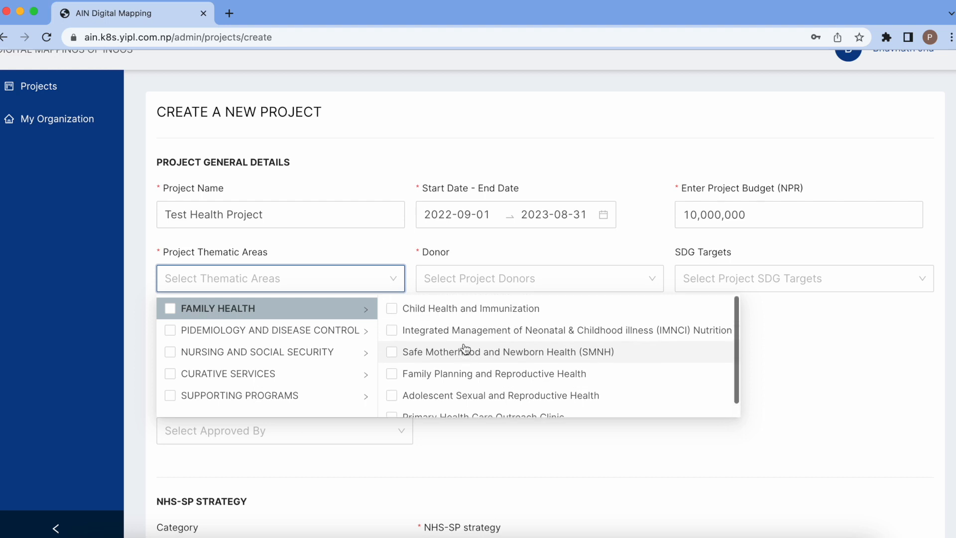
scroll(474, 332, down, 1)
scroll(476, 324, up, 1)
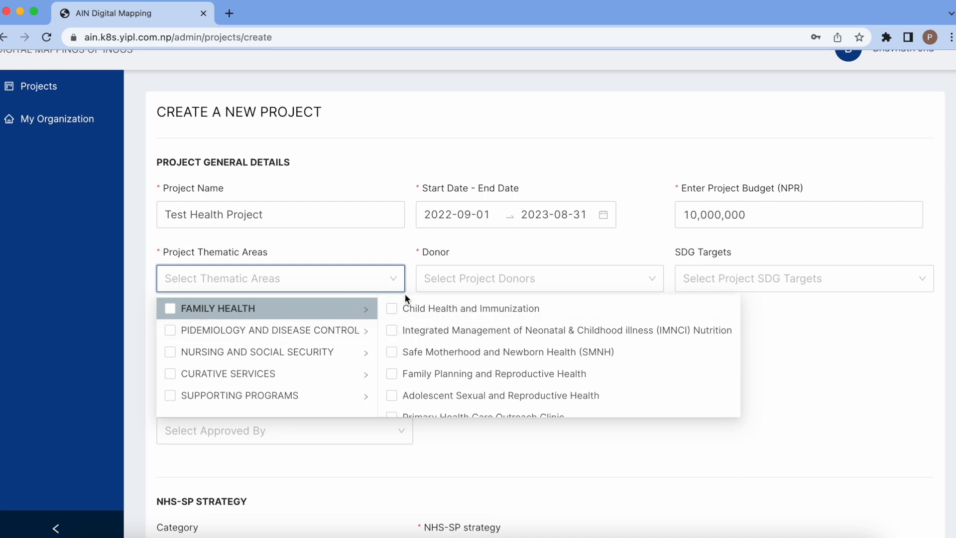
click(392, 309)
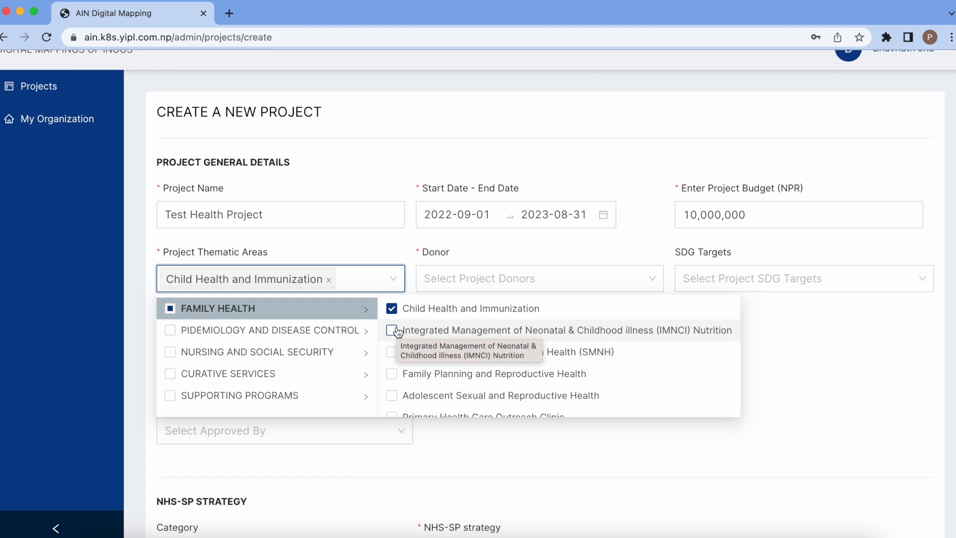
scroll(398, 332, down, 1)
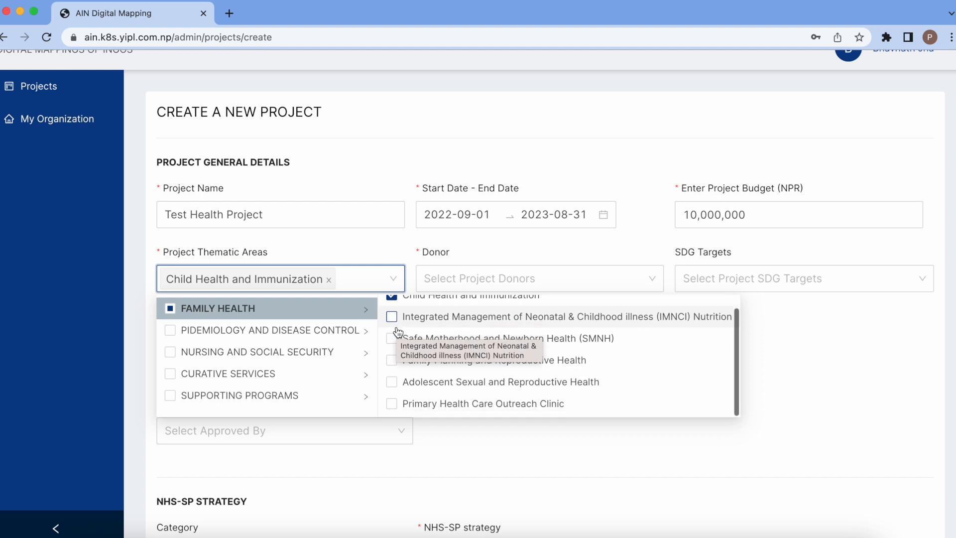
click(393, 361)
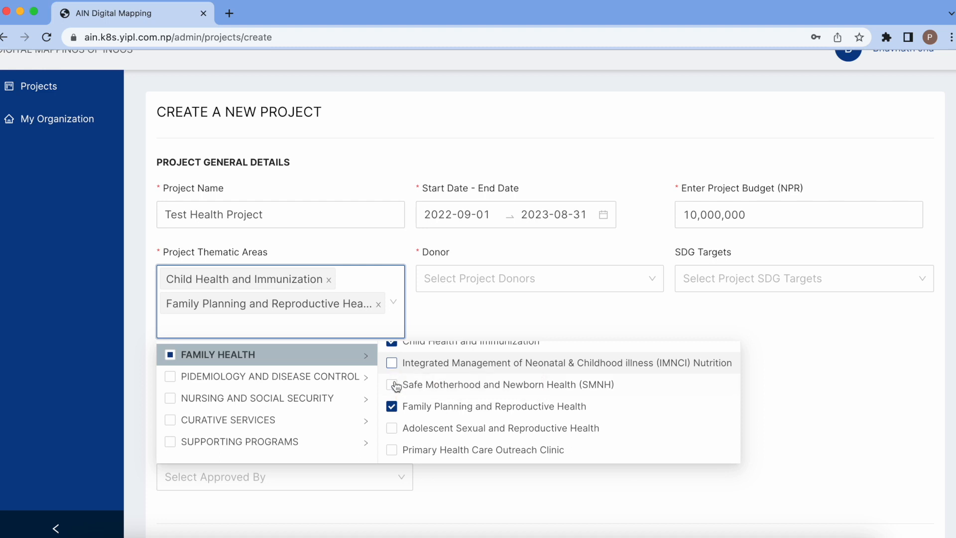
click(391, 384)
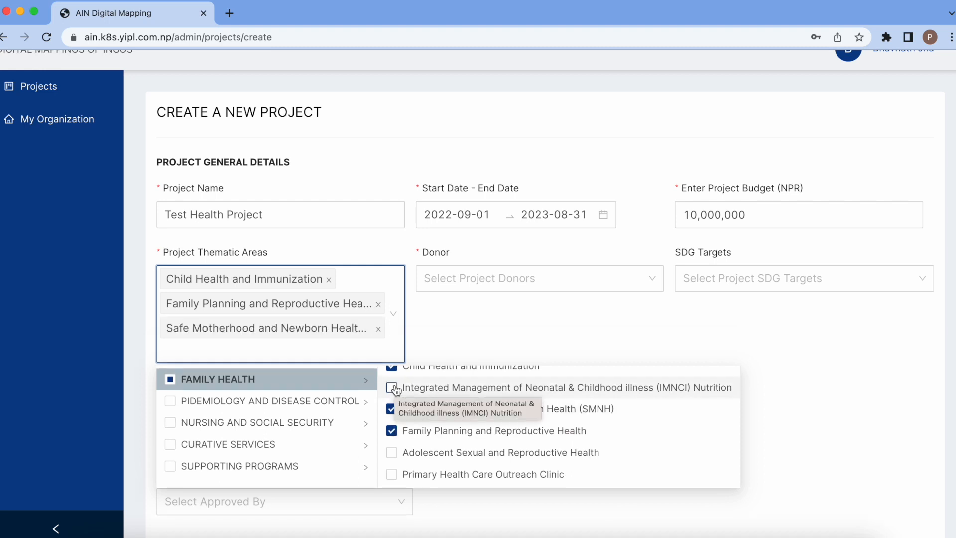
click(476, 332)
scroll(476, 334, down, 1)
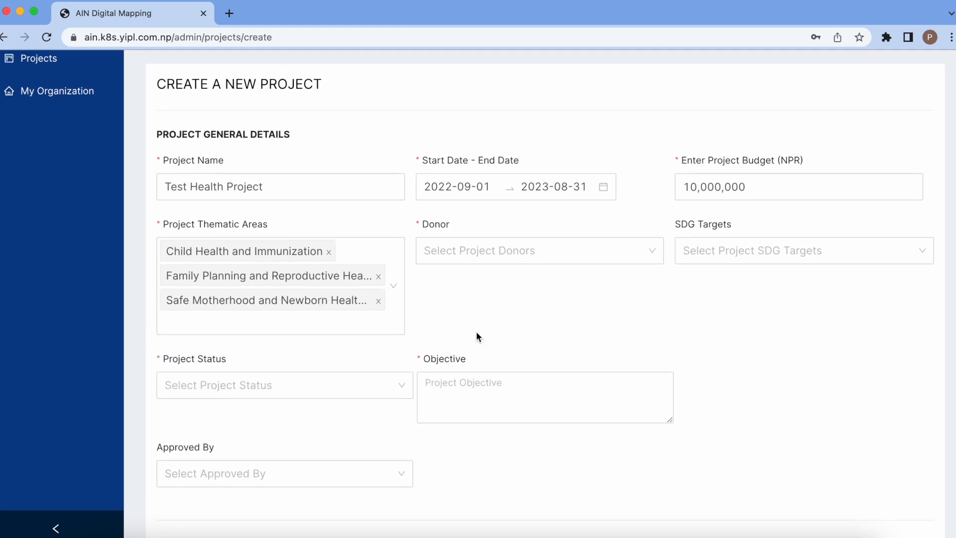
- Set USAID as the project's donor
click(517, 246)
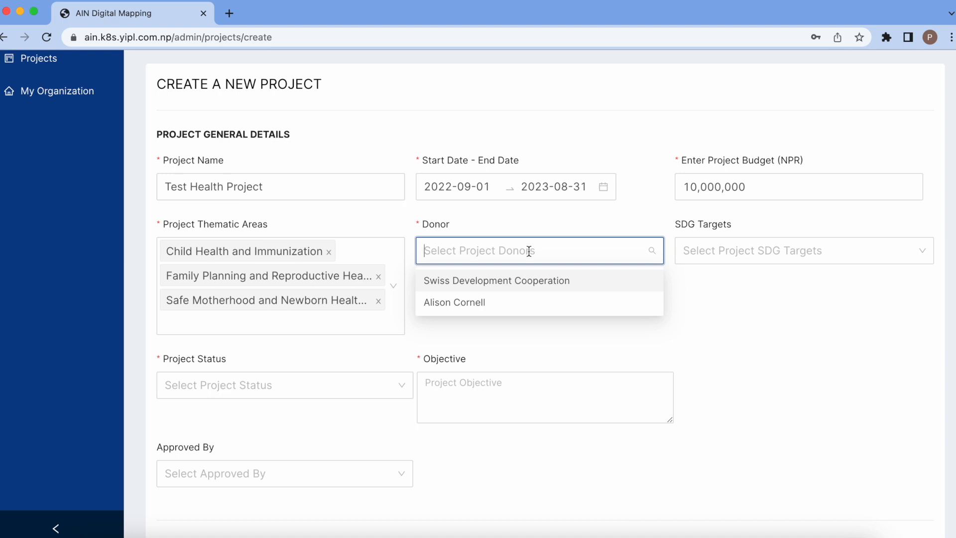
text(USAID)
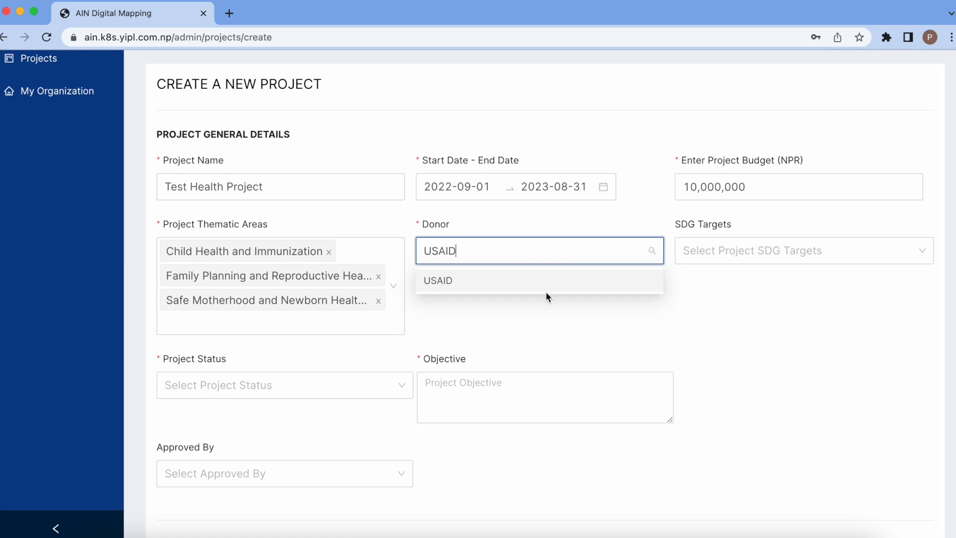
click(568, 285)
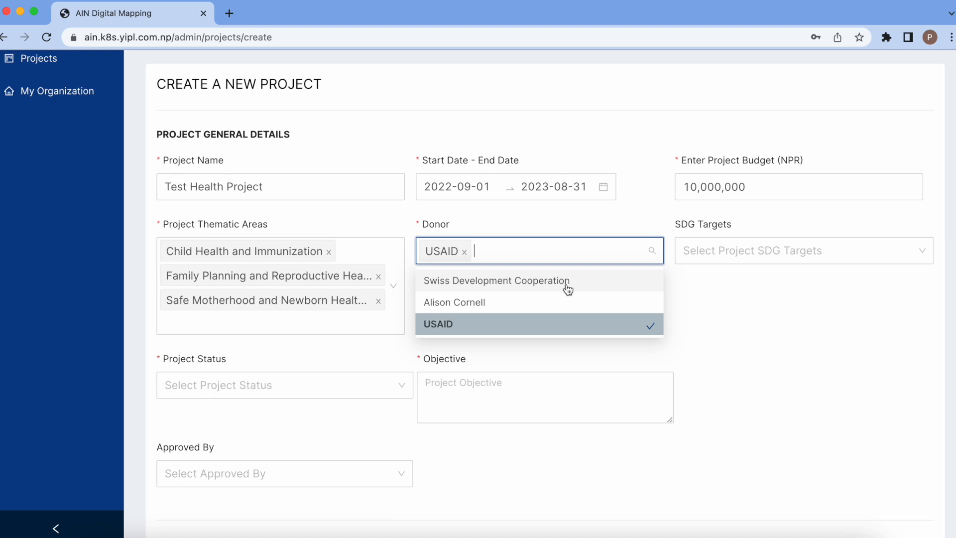
click(694, 303)
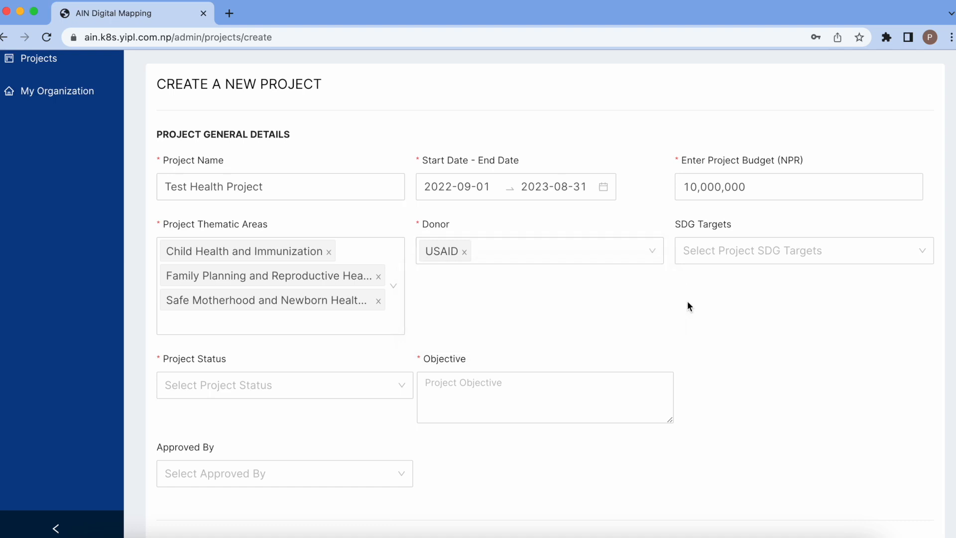
- Set the SDG targets to Good Health And Well-beings and Clean Water and Sanitation
click(803, 259)
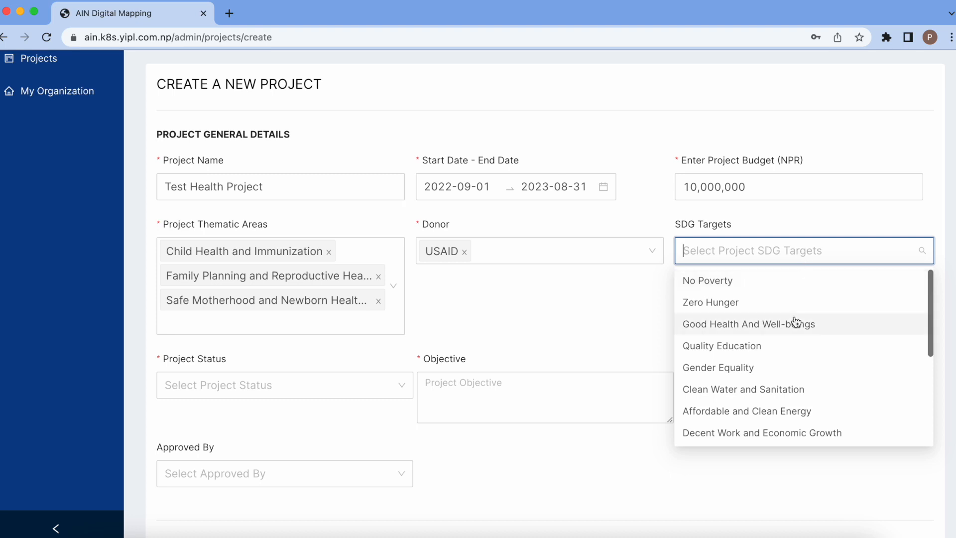
scroll(797, 321, down, 2)
scroll(795, 321, down, 2)
scroll(795, 321, down, 2)
scroll(795, 321, up, 1)
scroll(795, 321, up, 4)
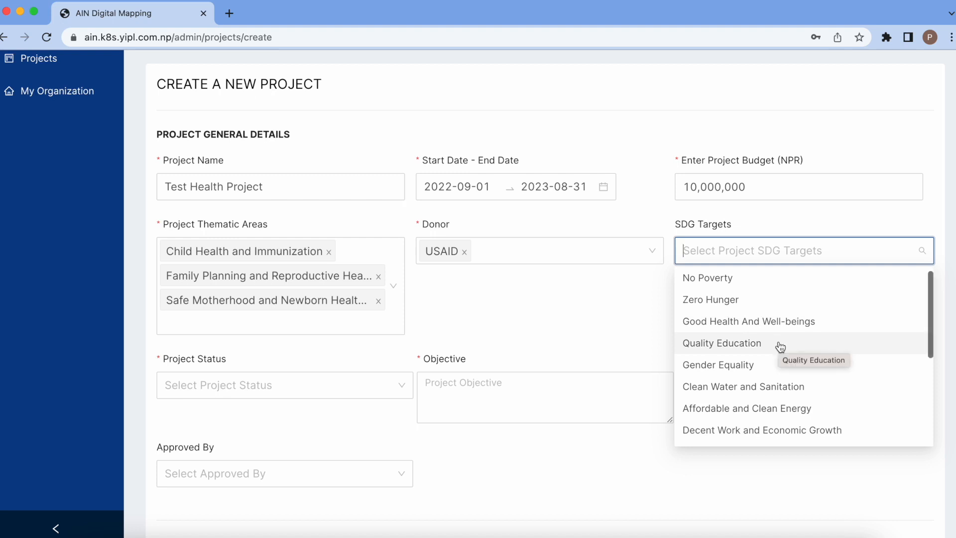
scroll(780, 347, down, 1)
click(782, 302)
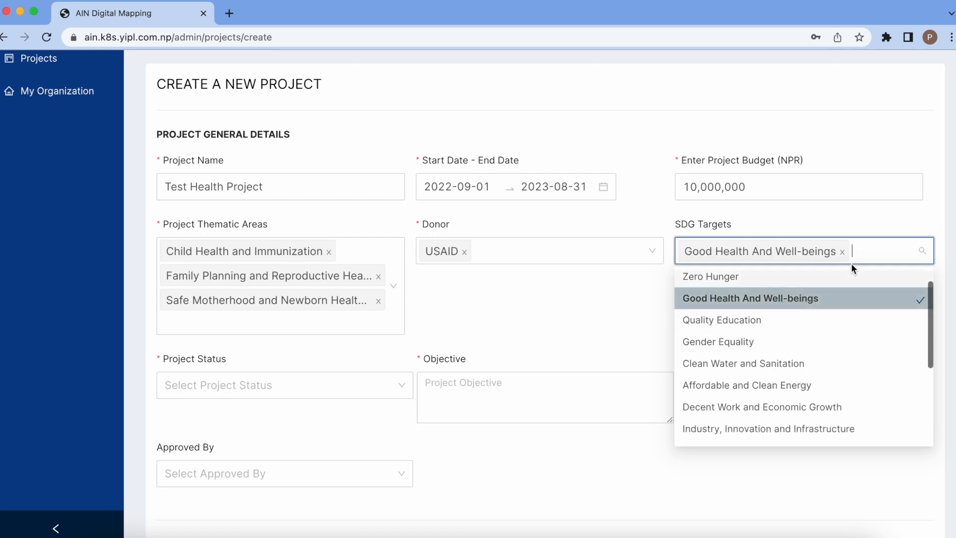
click(783, 366)
click(589, 330)
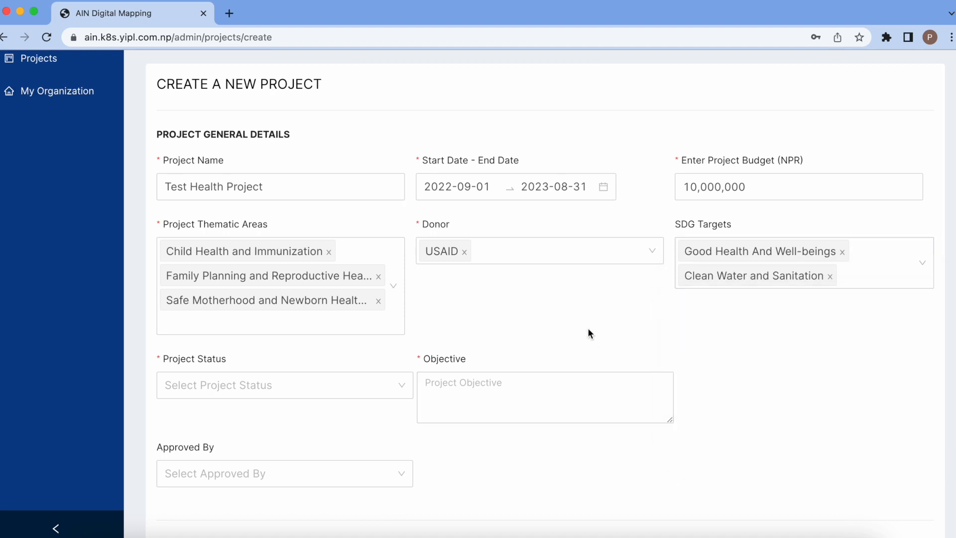
- Set Project Status to Ongoing and enter the objective 'This is the objective'
scroll(588, 331, down, 2)
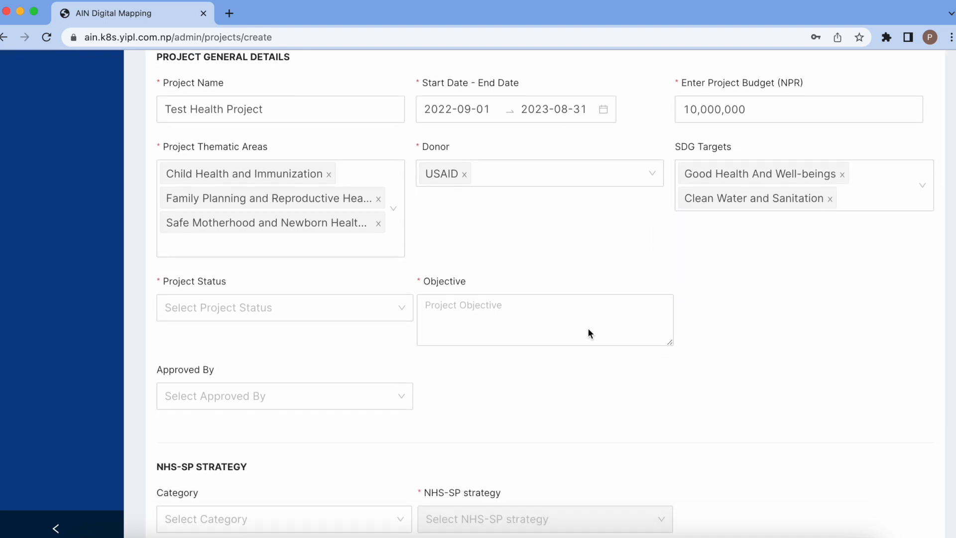
click(250, 310)
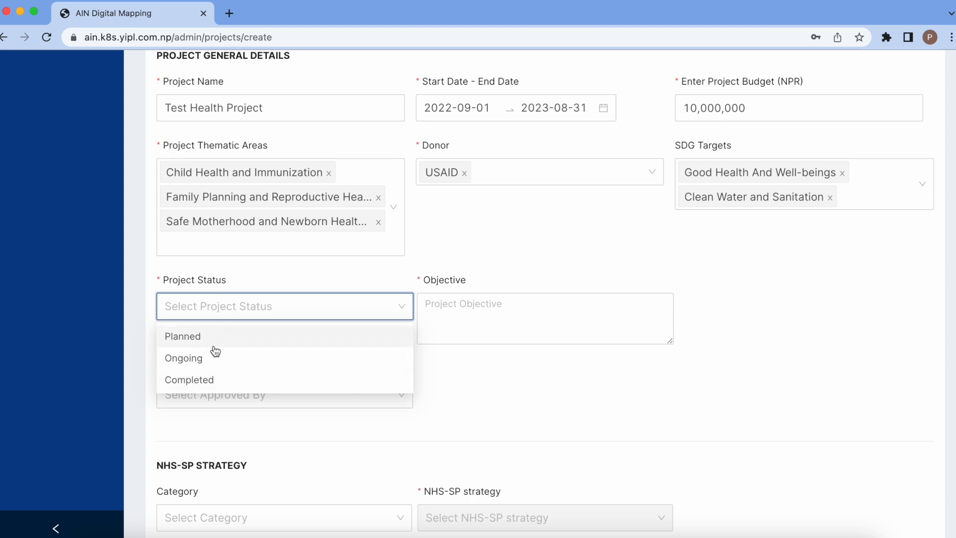
click(207, 362)
click(489, 312)
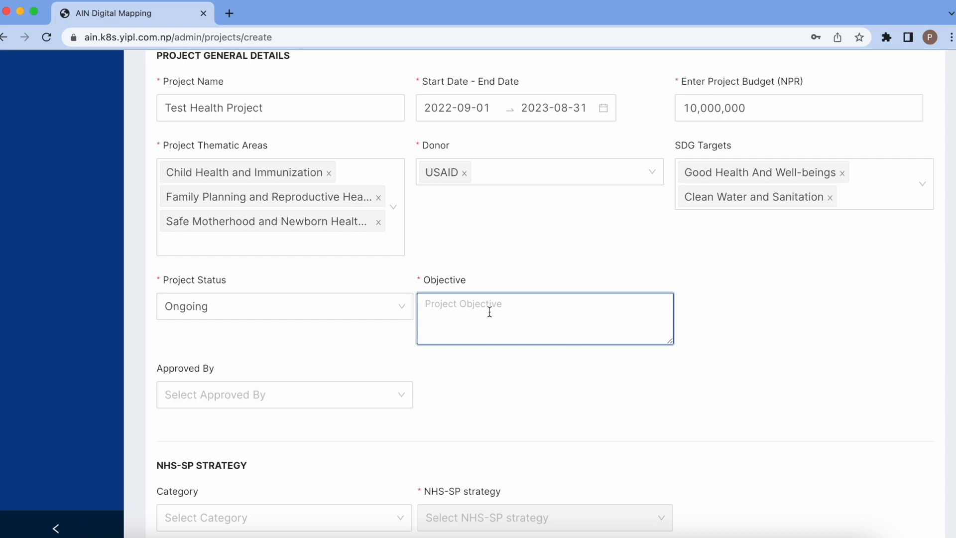
text(This is the objective)
- Set Approved By to SWC, switching away from the initial Other choice
scroll(545, 294, down, 5)
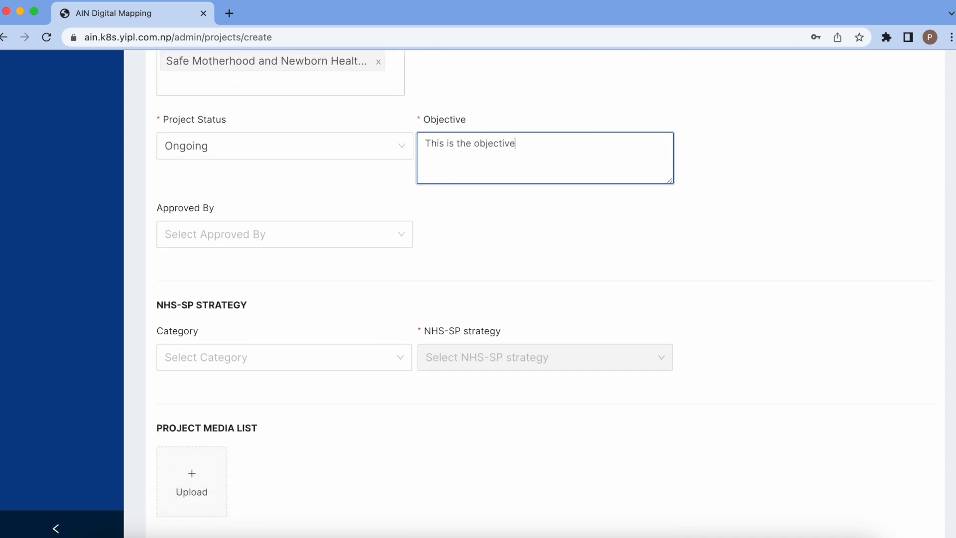
click(378, 235)
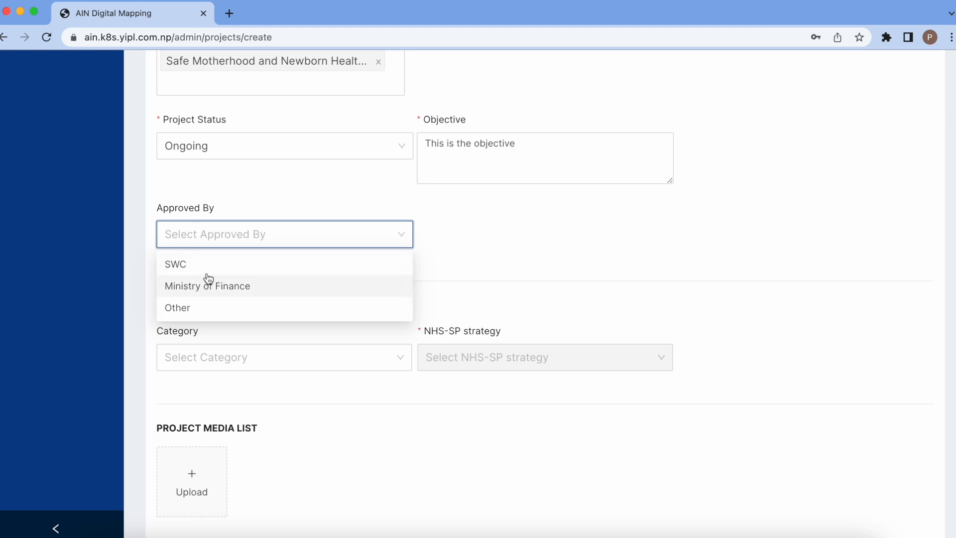
click(193, 310)
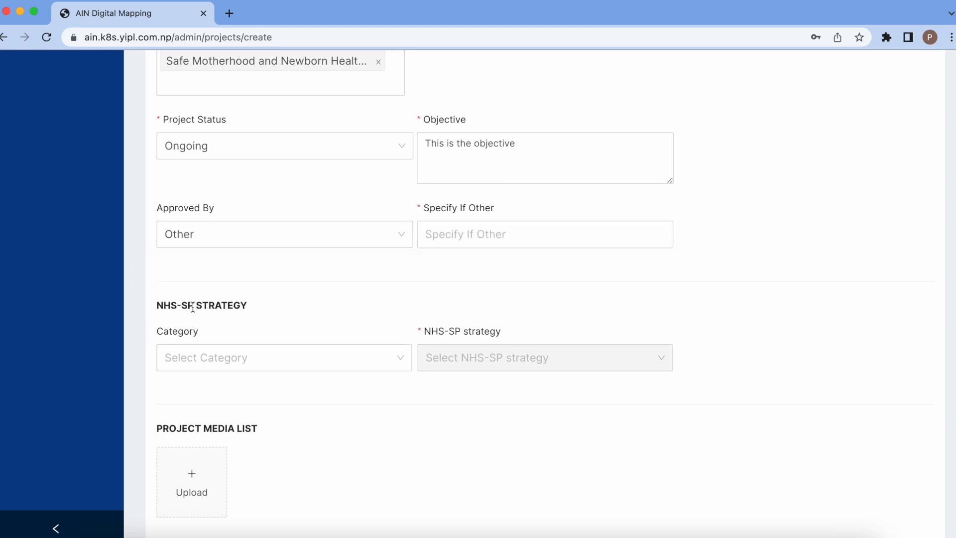
click(514, 238)
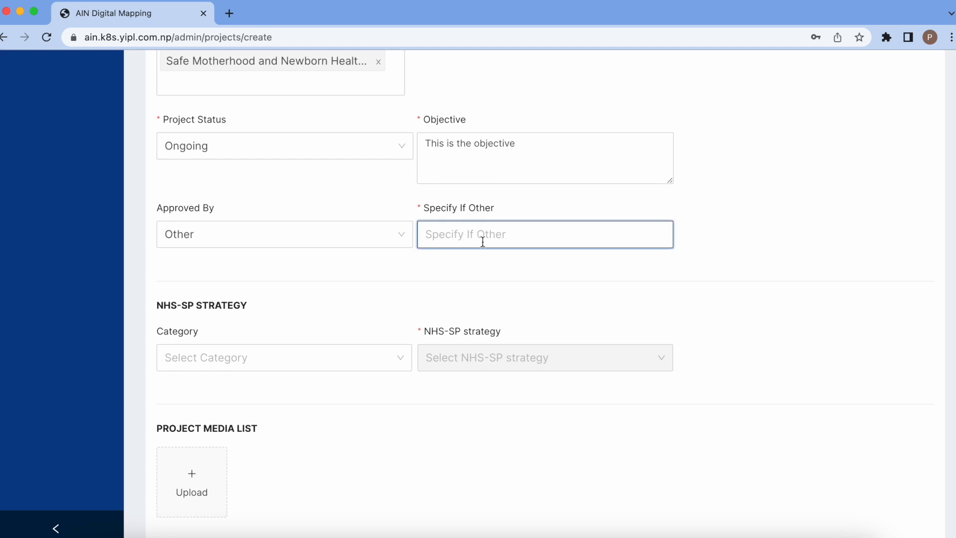
click(348, 242)
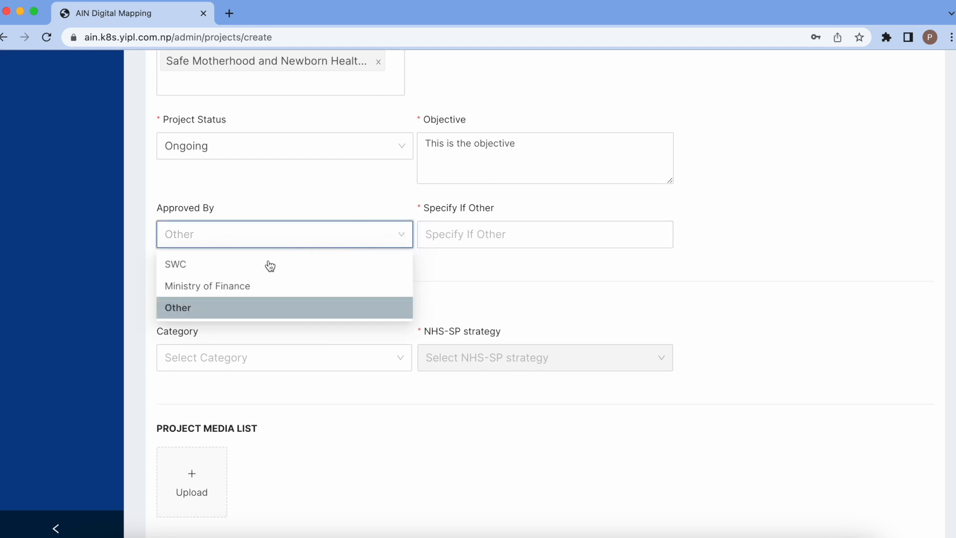
click(249, 269)
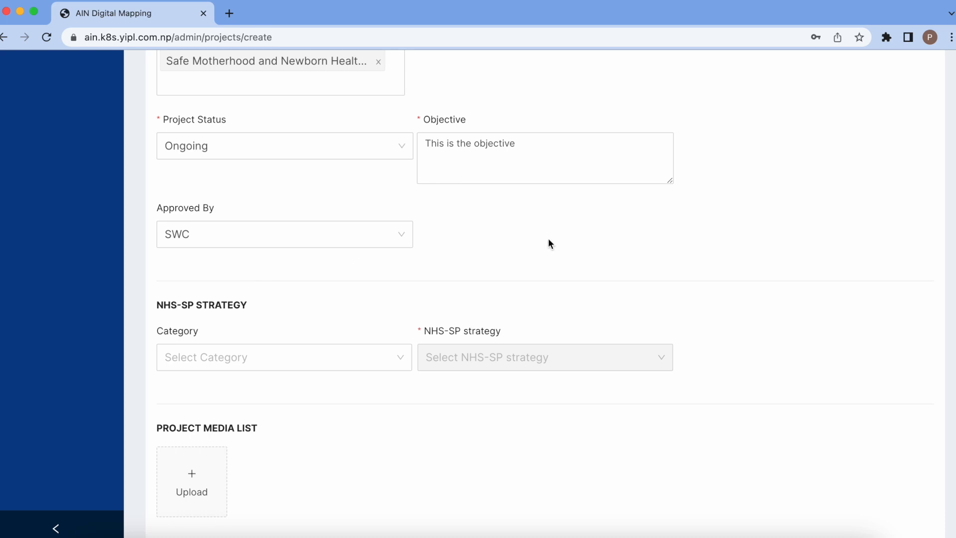
scroll(550, 243, down, 3)
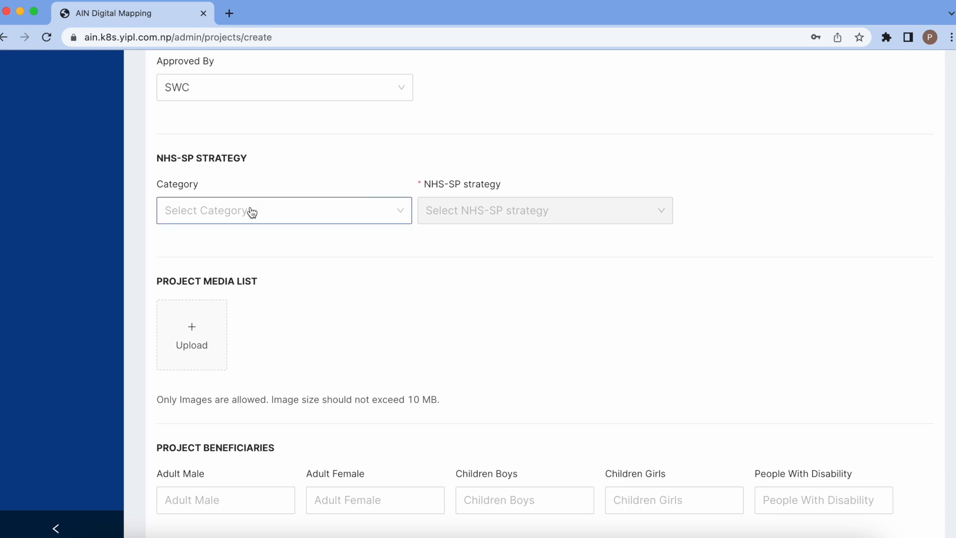
- Set the NHS-SP category to 2022-2030
click(219, 209)
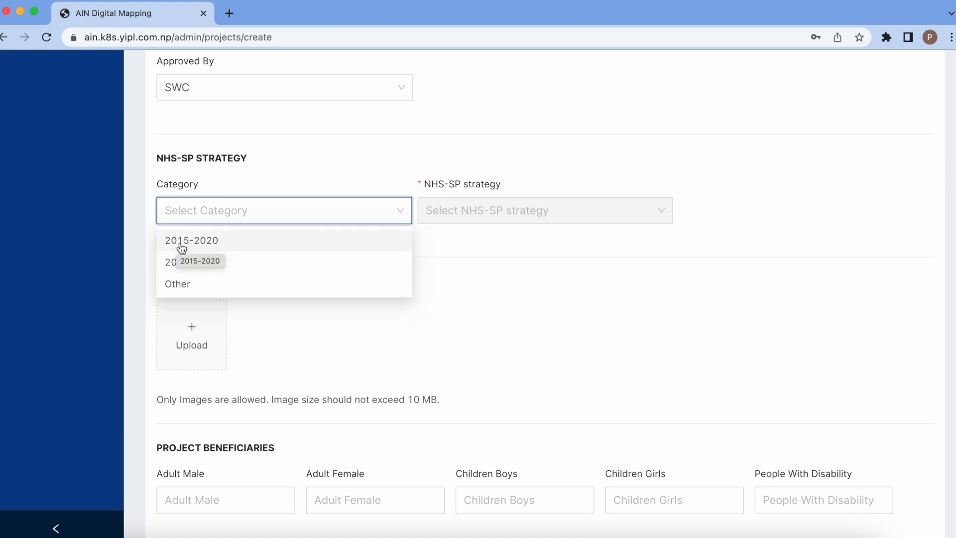
click(204, 268)
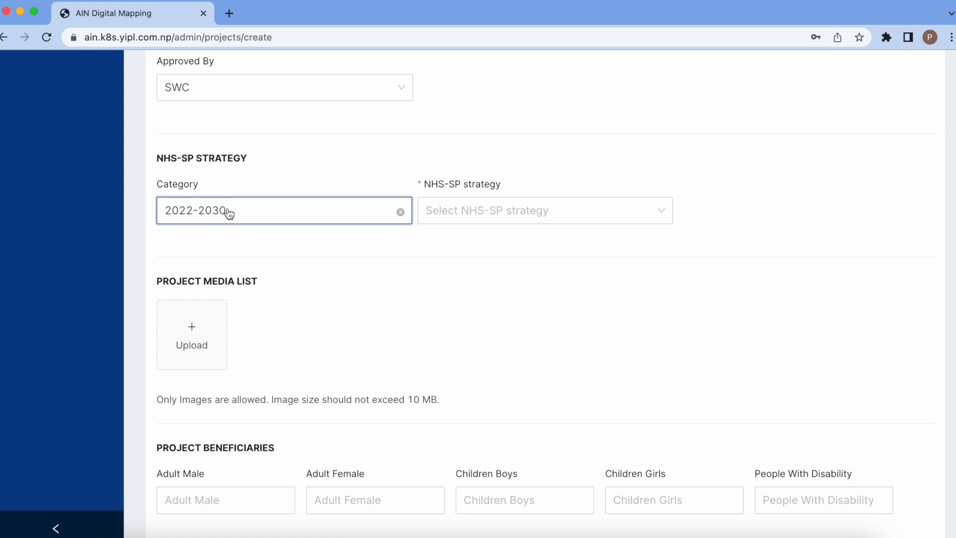
click(533, 208)
scroll(545, 273, down, 1)
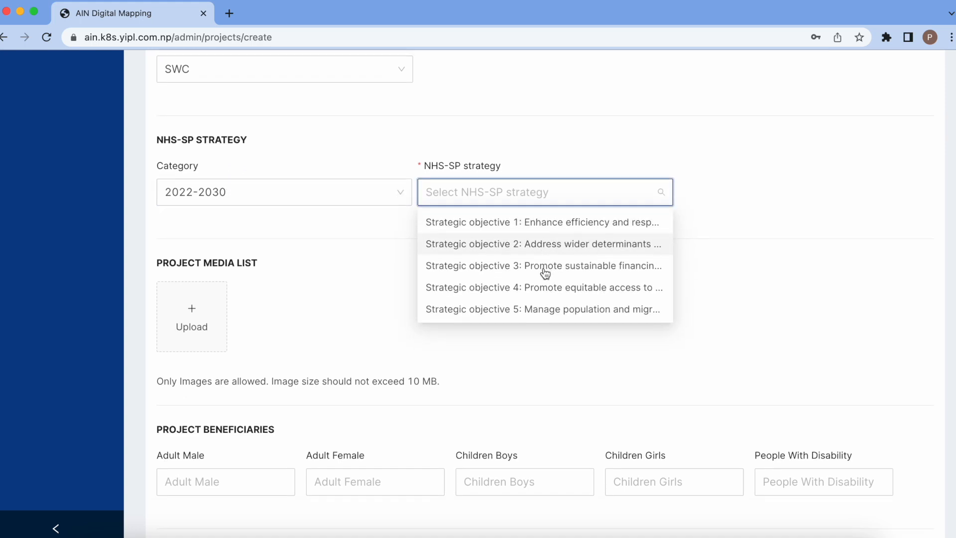
scroll(545, 273, up, 1)
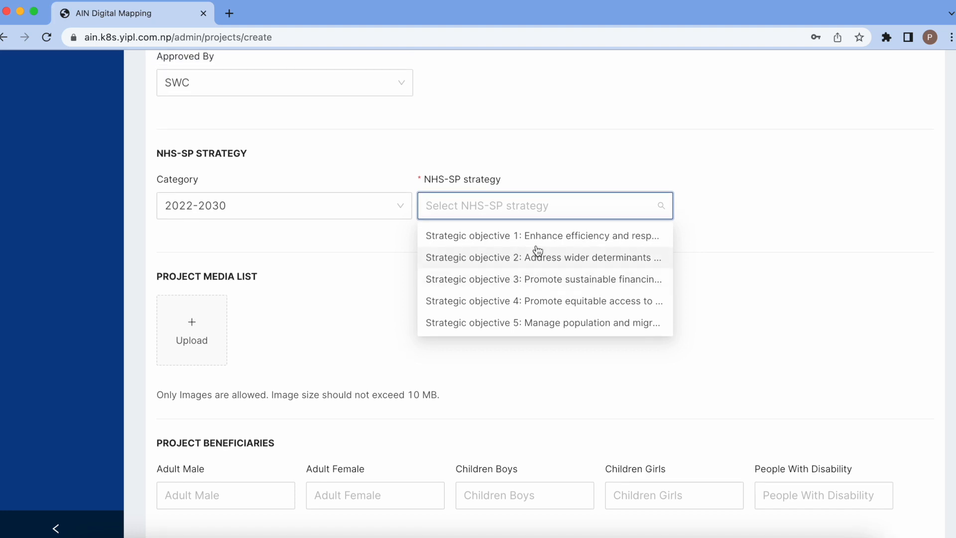
- Add Strategic objectives 1 and 2 to the NHS-SP strategy, then remove both, leaving it empty
click(567, 236)
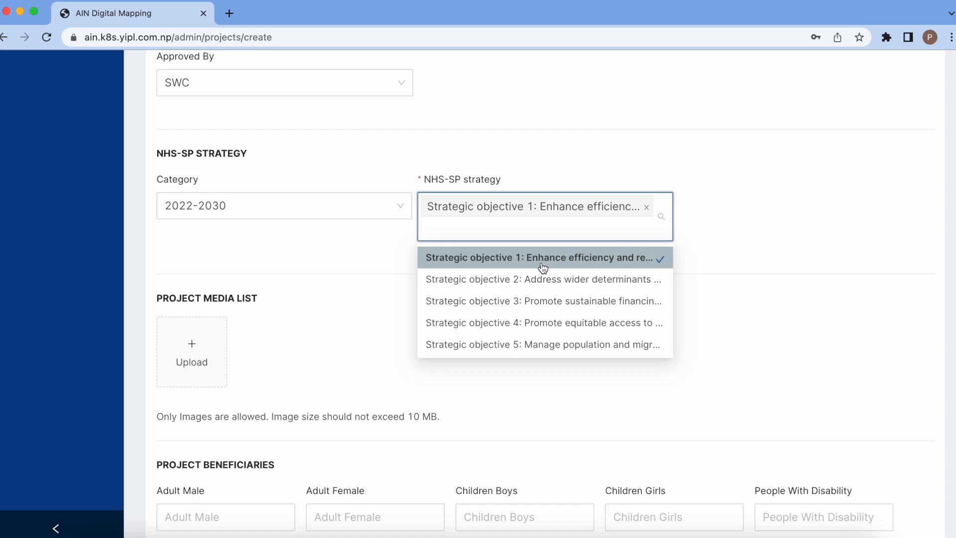
click(526, 280)
click(725, 210)
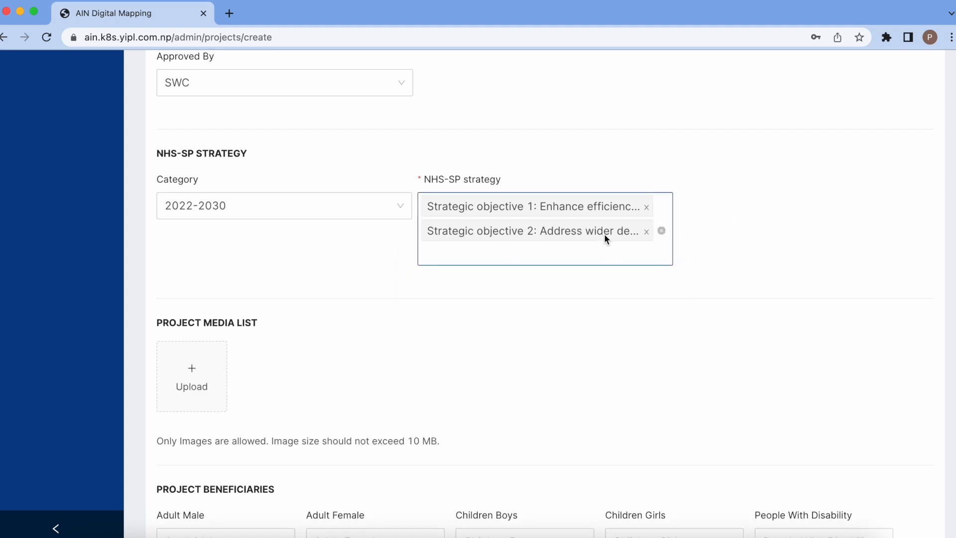
click(645, 231)
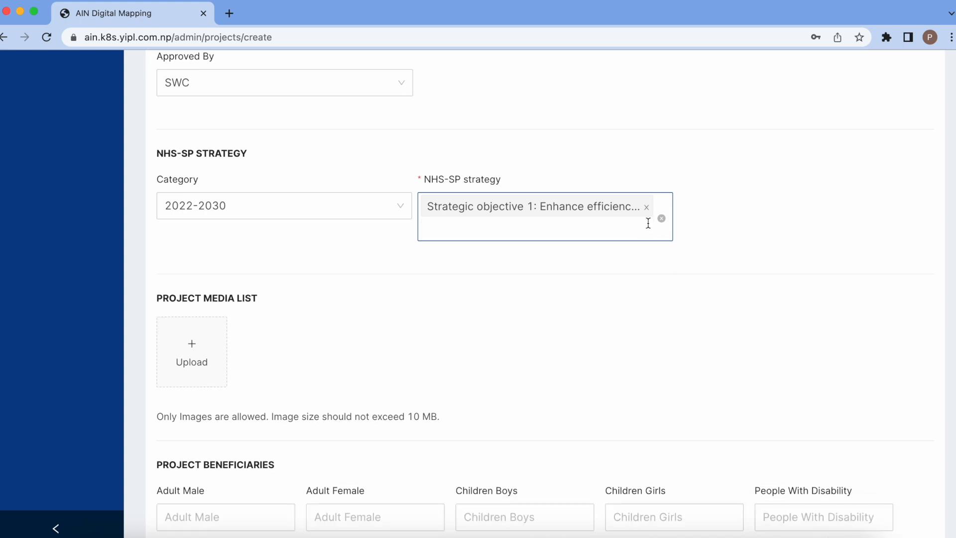
click(647, 207)
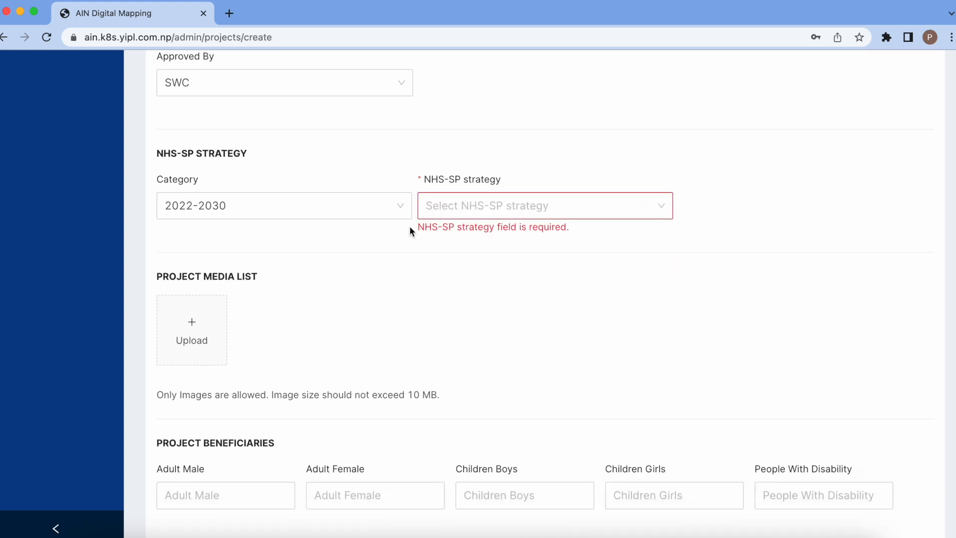
click(331, 215)
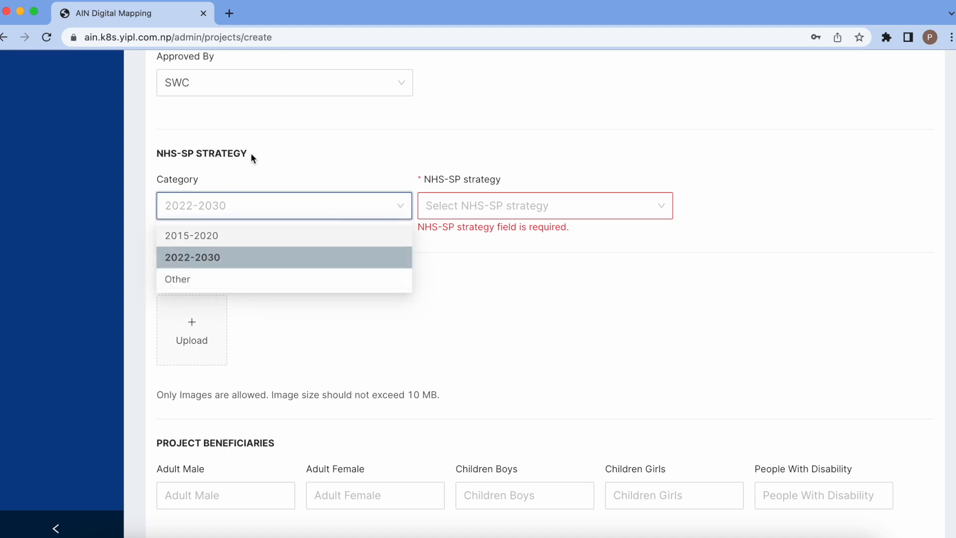
- Try the Other category with a typed 'Category' strategy entry, then remove that entry
click(183, 279)
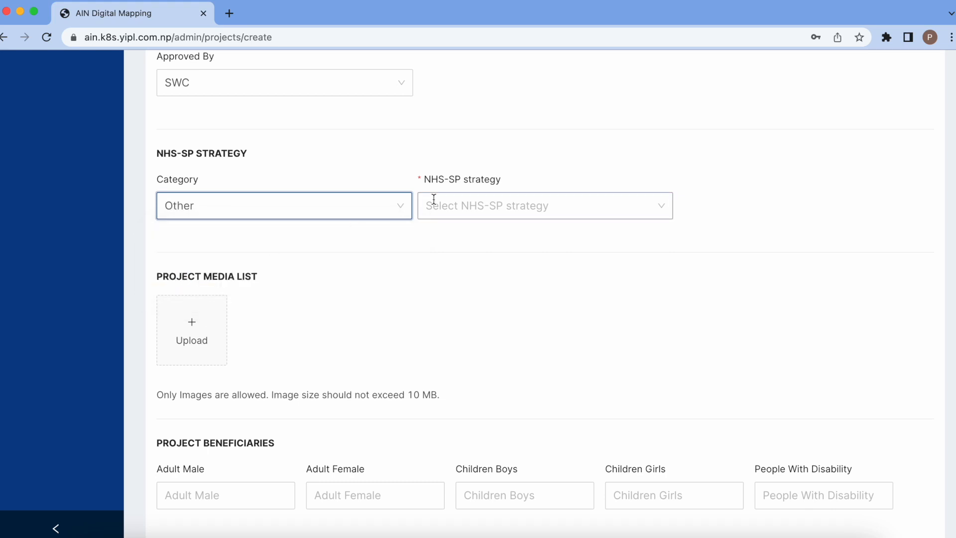
click(518, 200)
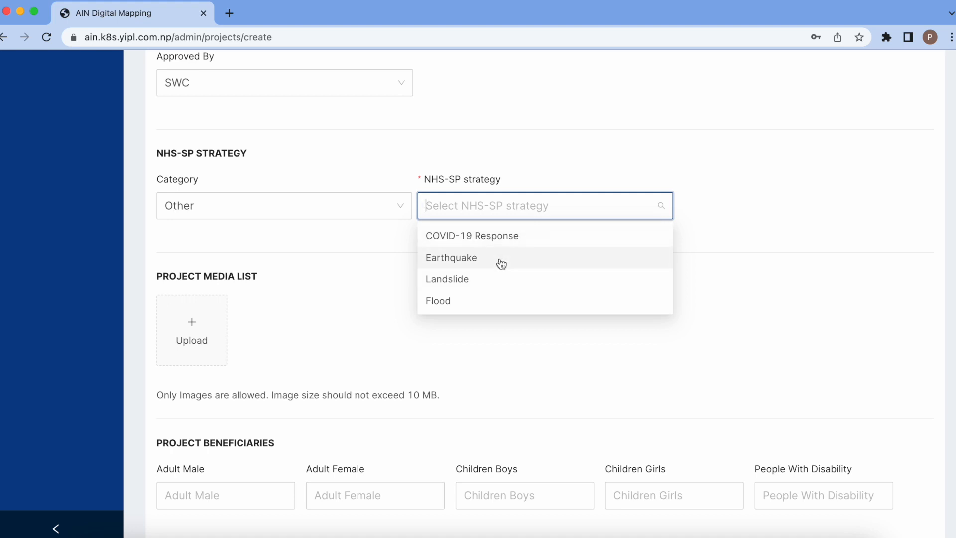
click(712, 226)
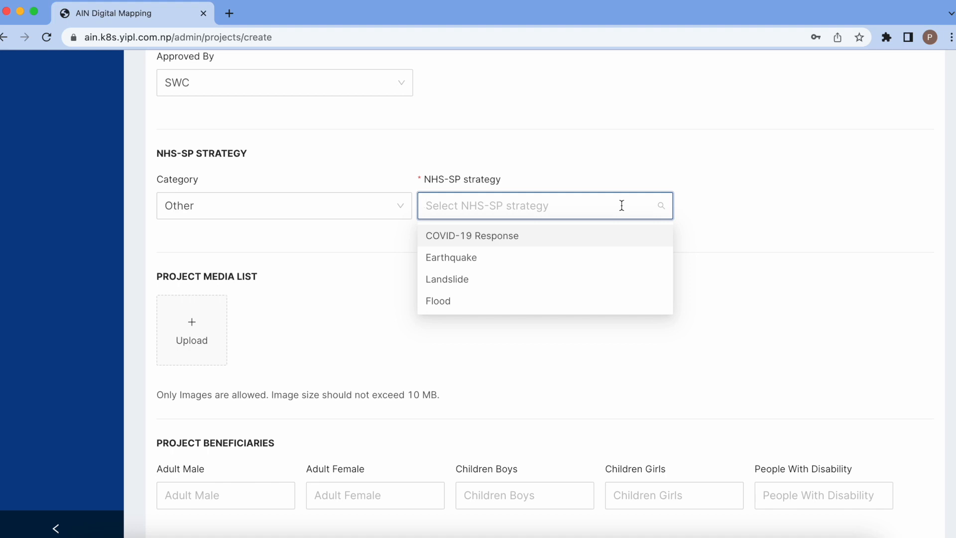
text(Category)
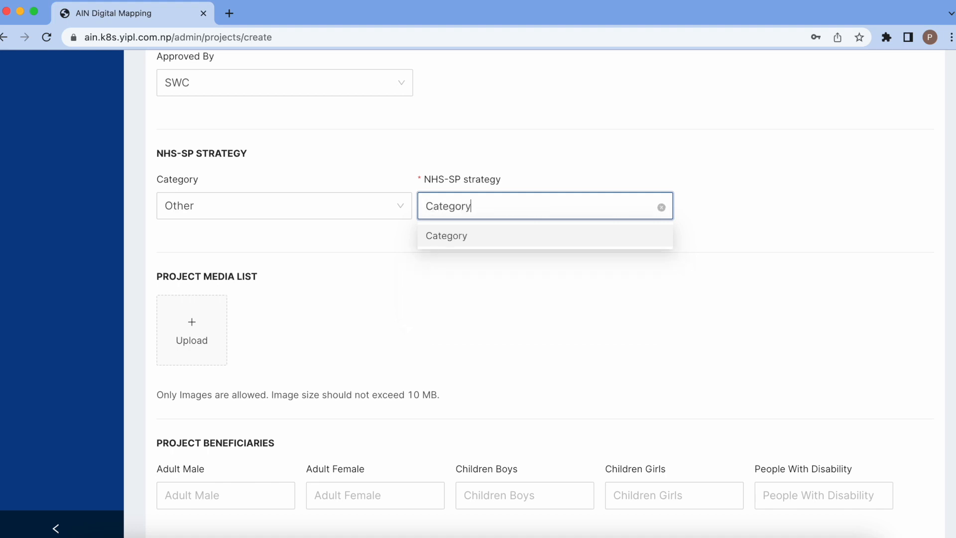
click(549, 236)
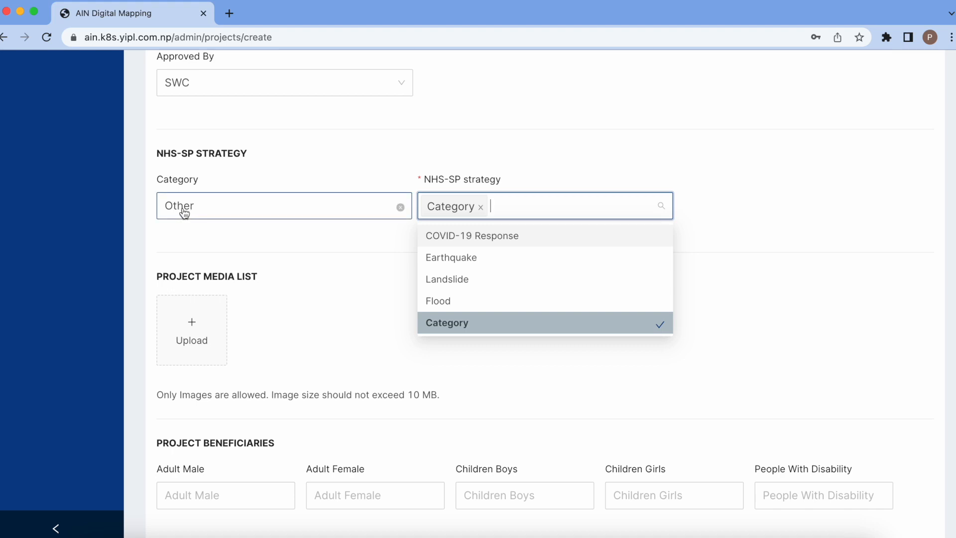
click(481, 207)
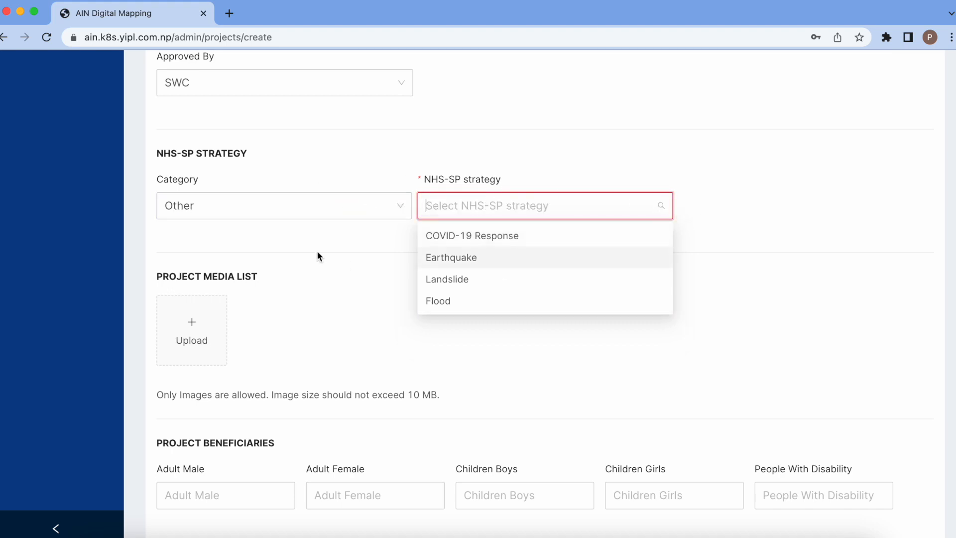
- Set the category to 2022-2030 and the NHS-SP strategy to Strategic objective 2
click(300, 212)
click(249, 261)
click(498, 210)
click(480, 261)
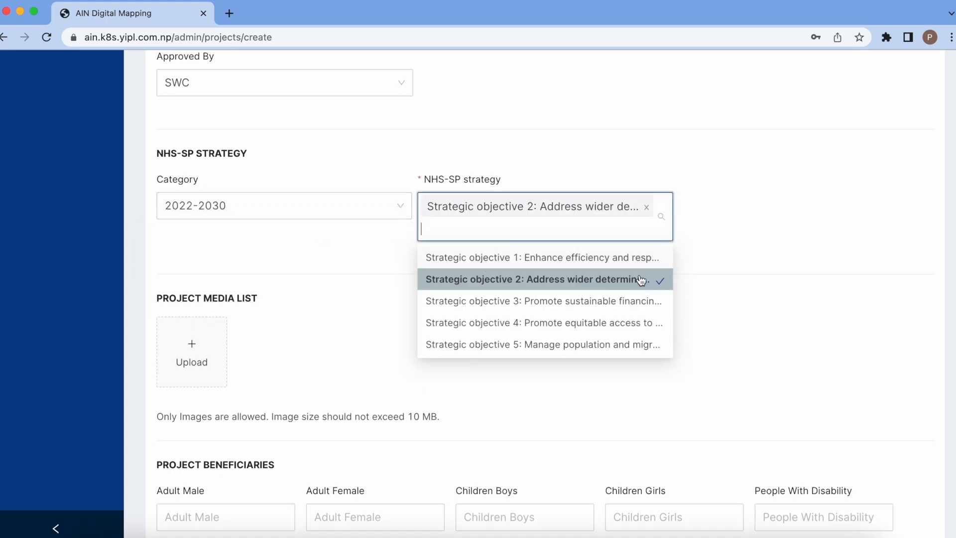
click(703, 277)
scroll(567, 331, down, 2)
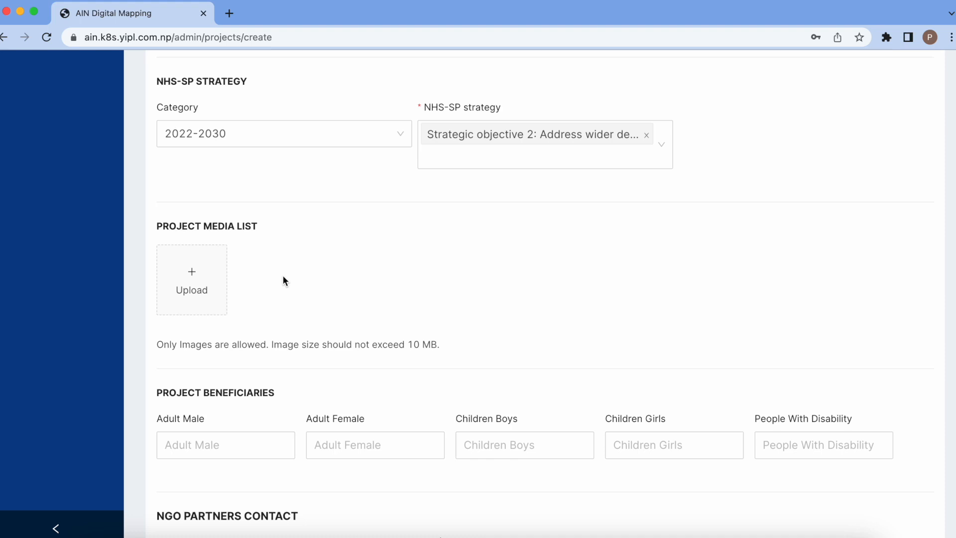
scroll(283, 280, down, 5)
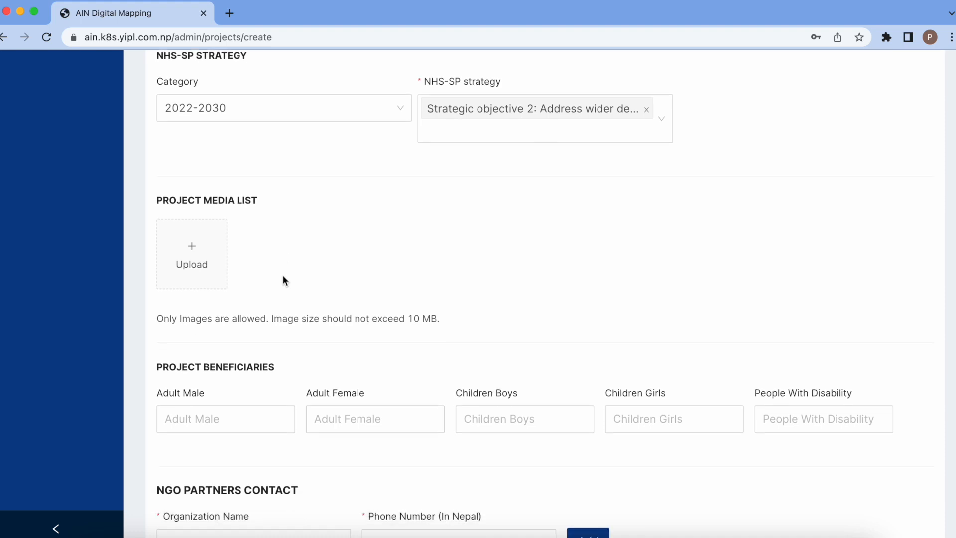
click(283, 276)
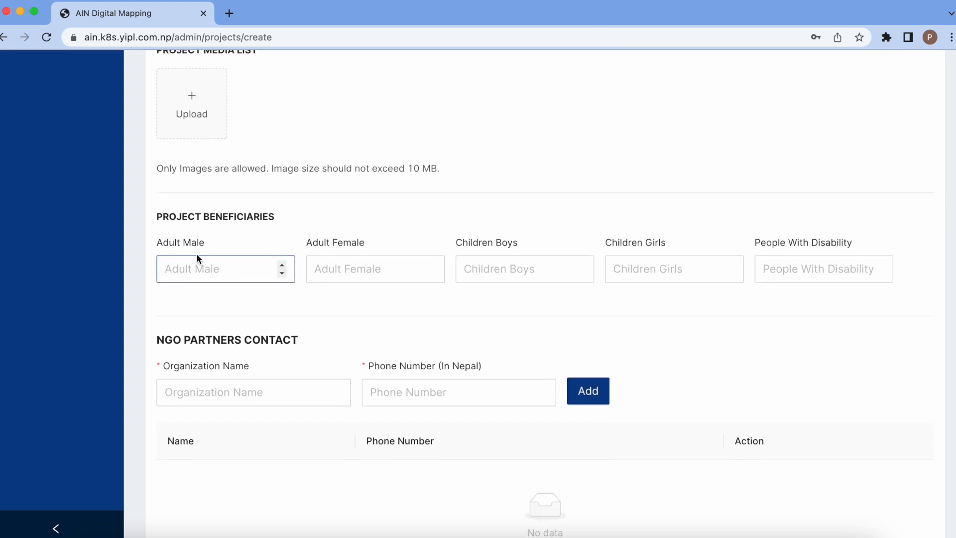
click(236, 277)
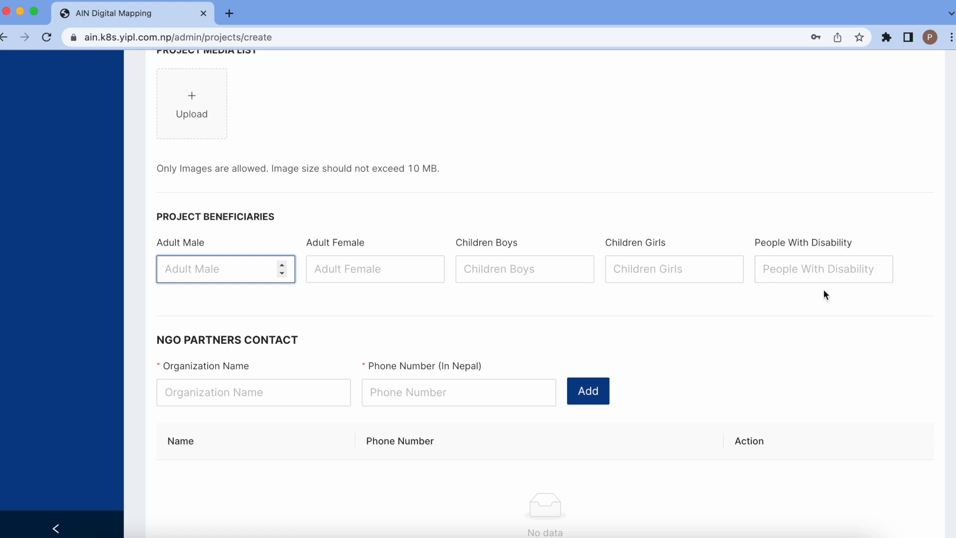
scroll(781, 191, down, 5)
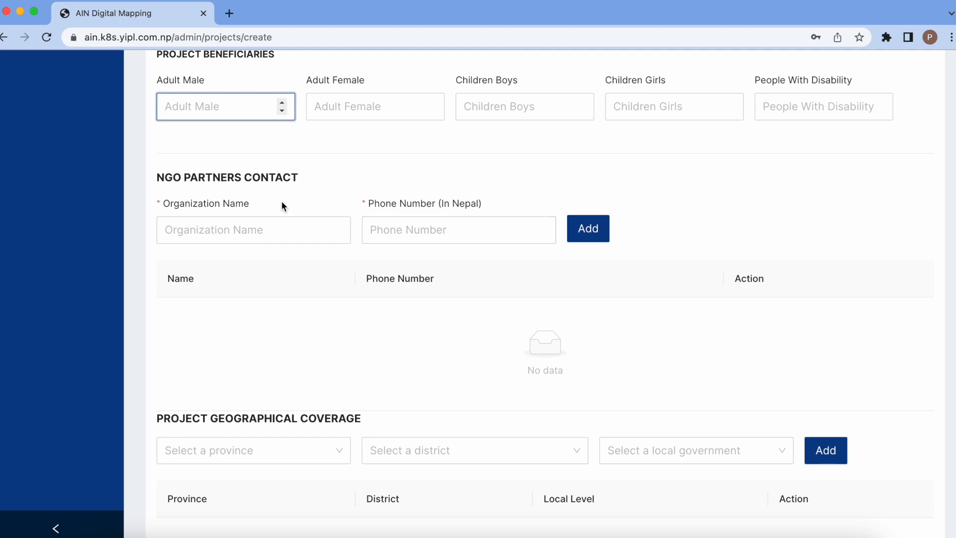
click(224, 234)
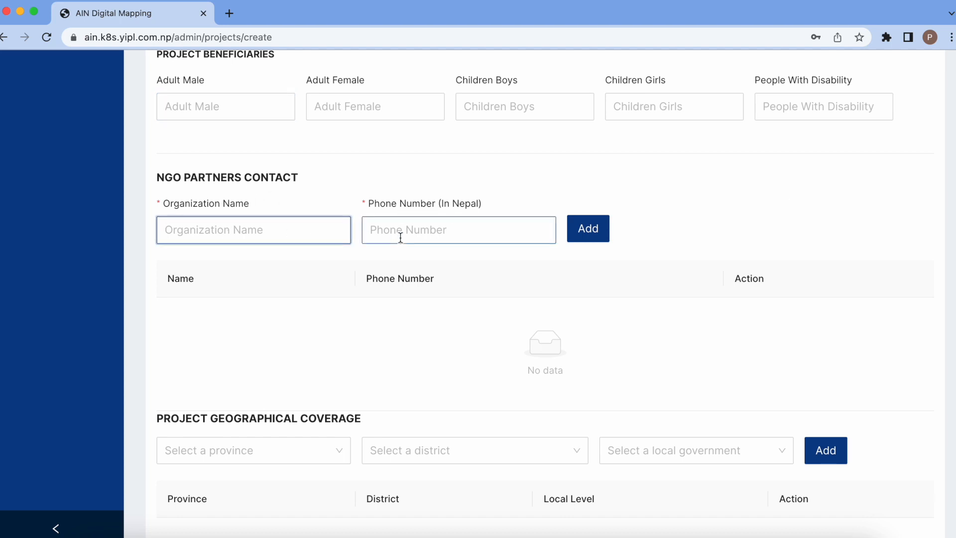
click(437, 232)
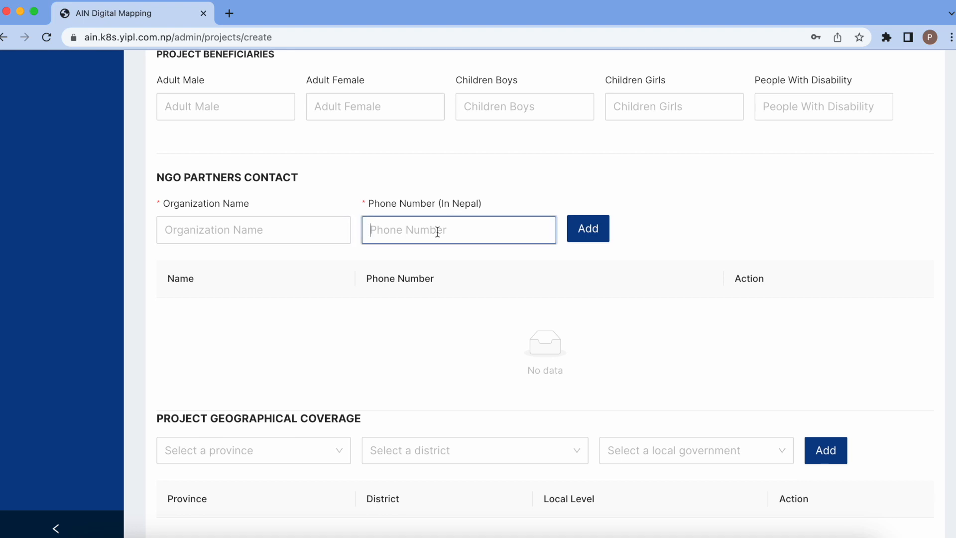
click(238, 228)
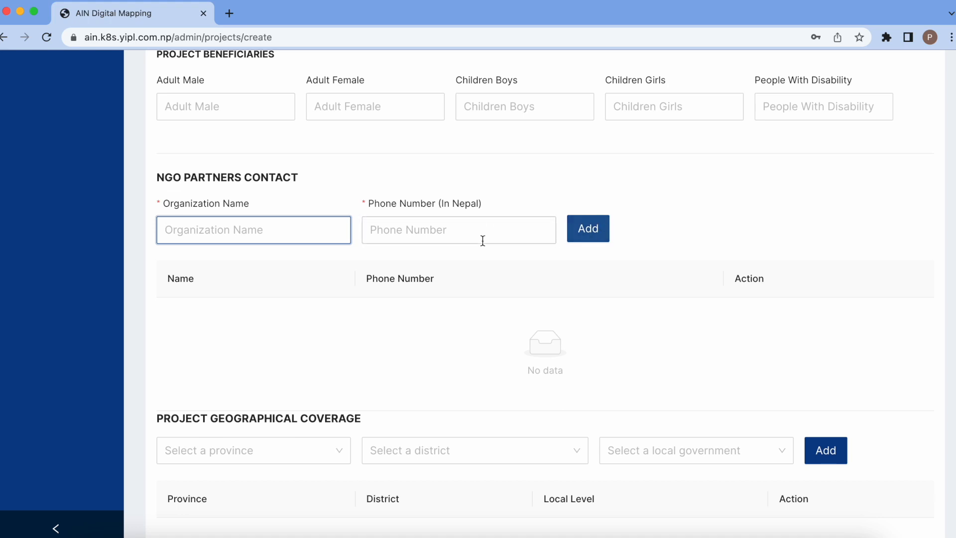
scroll(647, 253, down, 5)
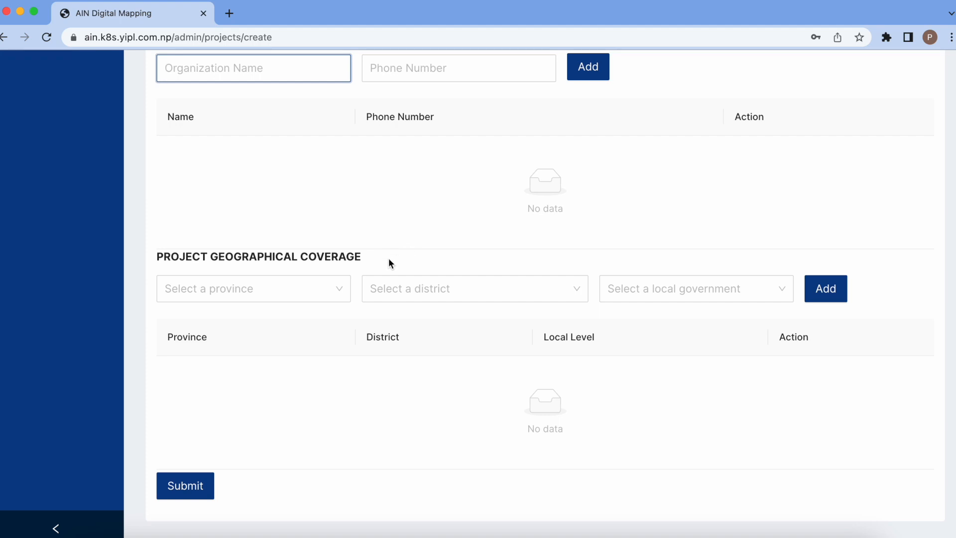
- Add Province No. 1, Sankhuwasabha coverage rows for Makalu, Silichong and Chichila Gaunpalika
click(319, 289)
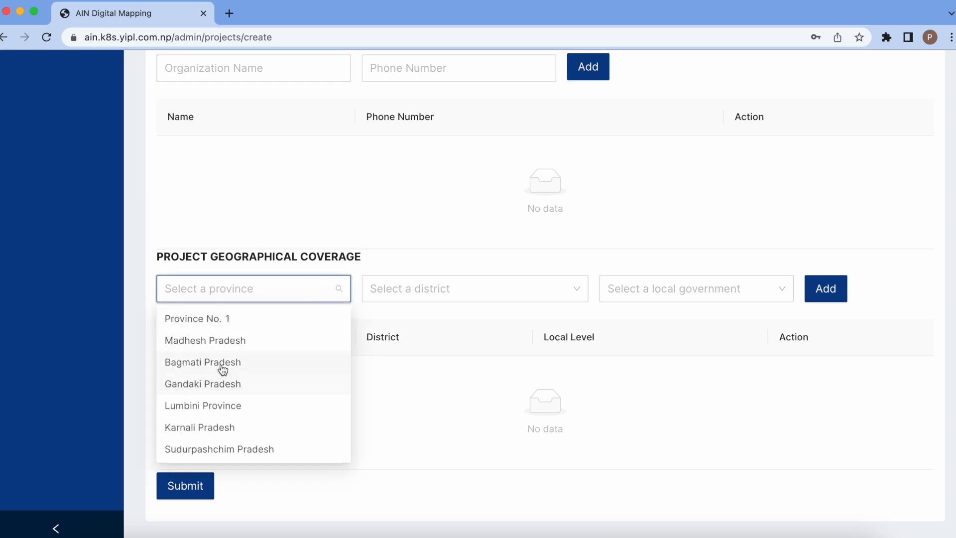
click(229, 324)
click(484, 288)
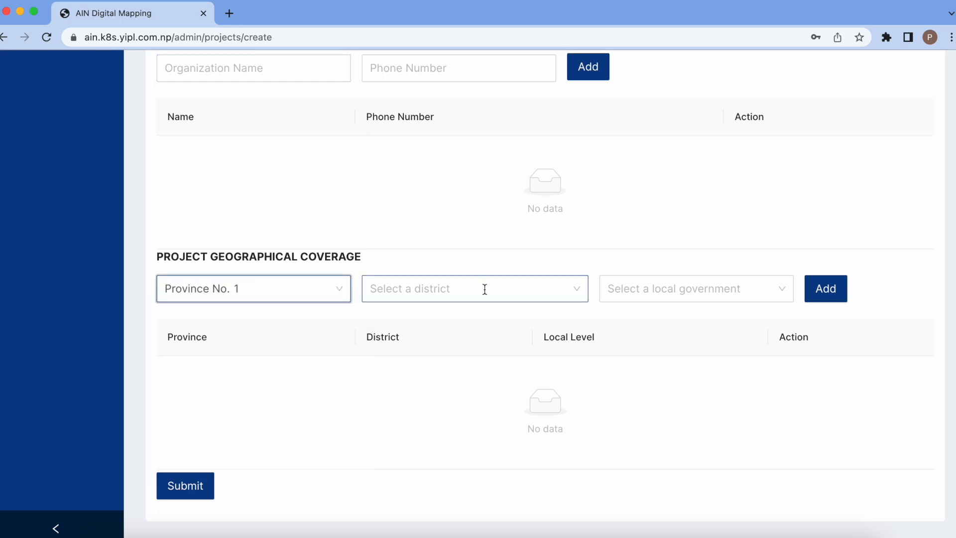
click(456, 347)
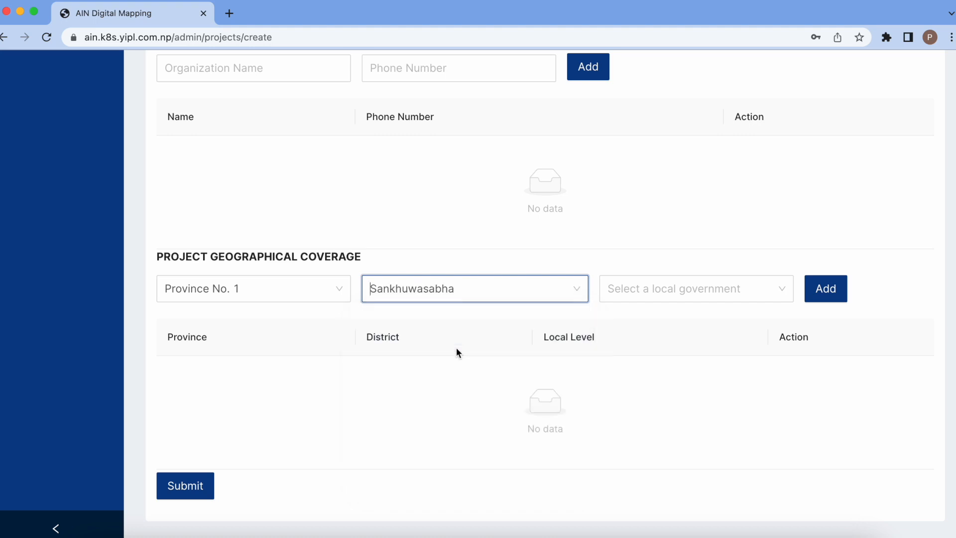
click(735, 289)
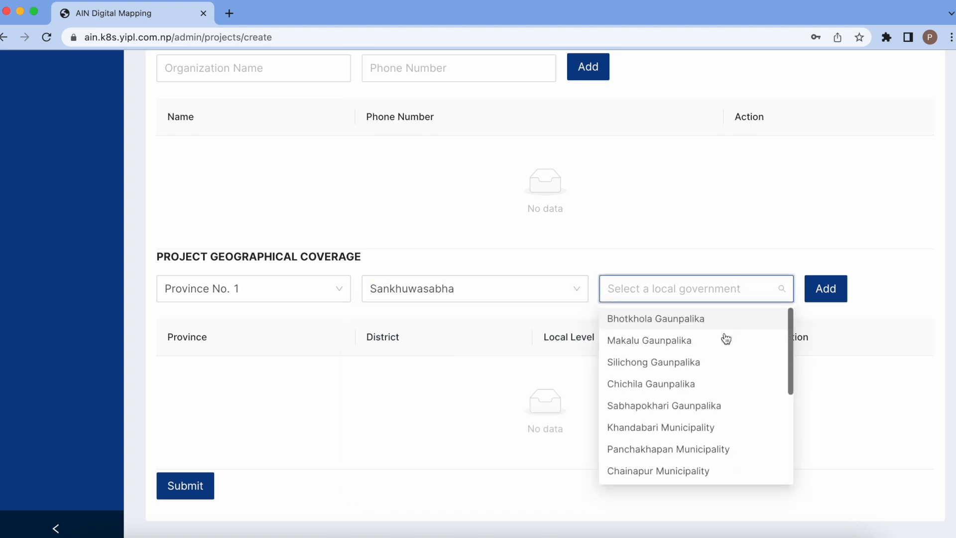
scroll(722, 354, up, 1)
scroll(722, 353, down, 3)
scroll(723, 354, up, 3)
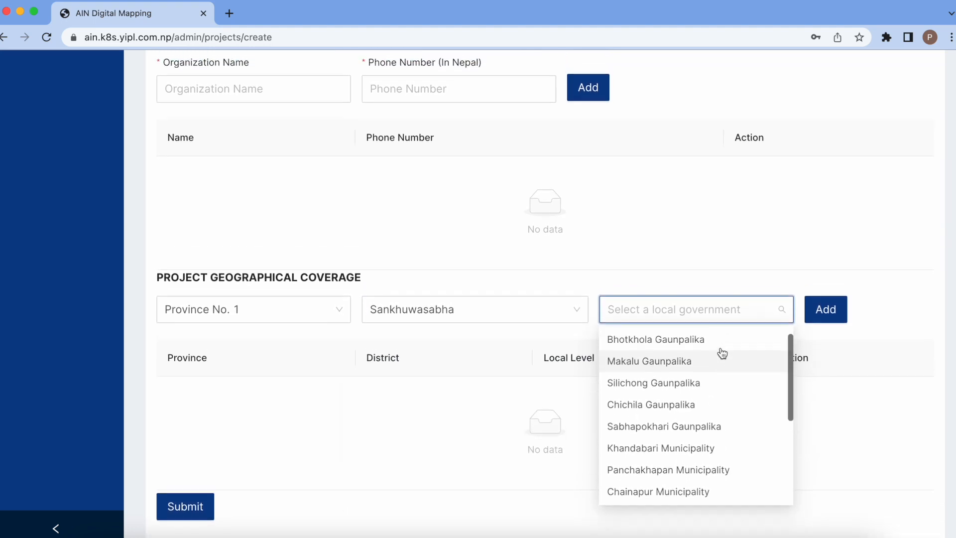
scroll(811, 245, down, 1)
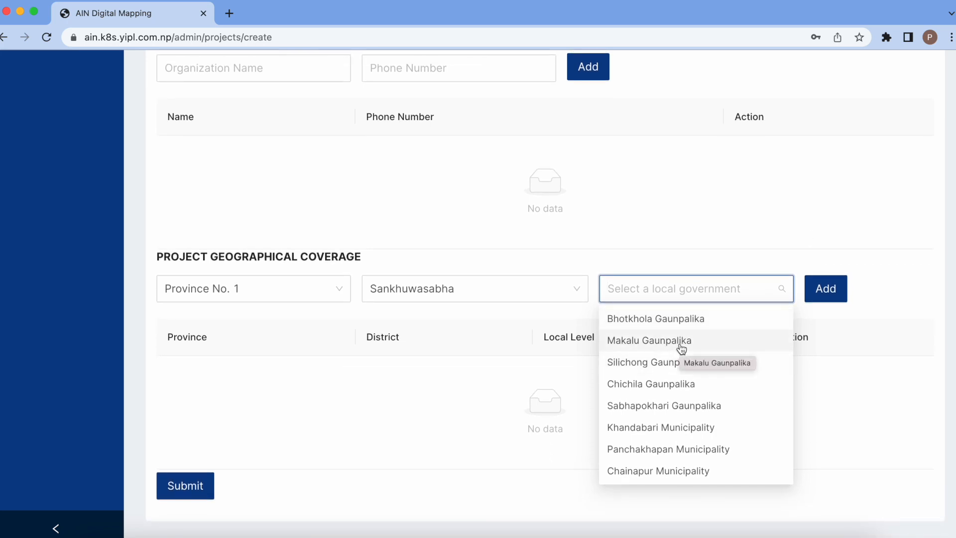
click(743, 341)
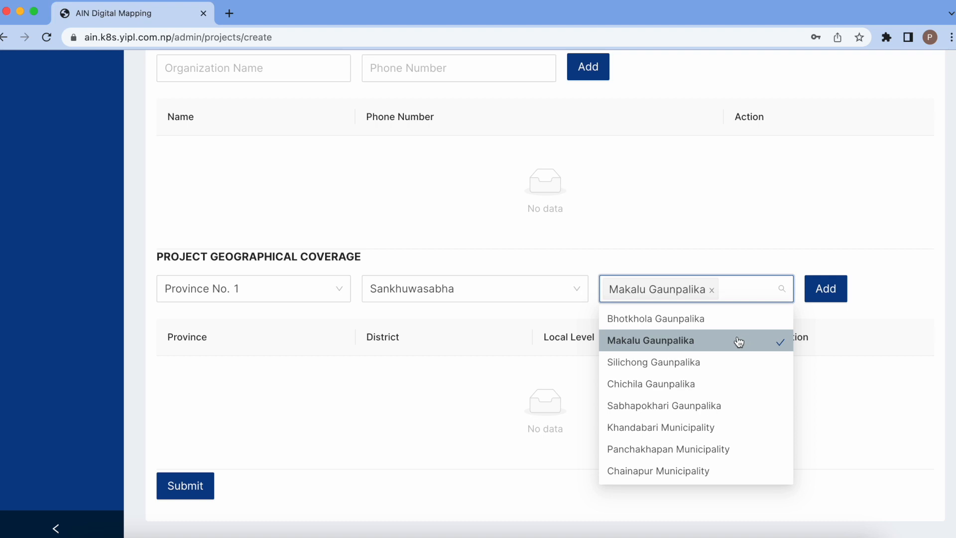
click(729, 361)
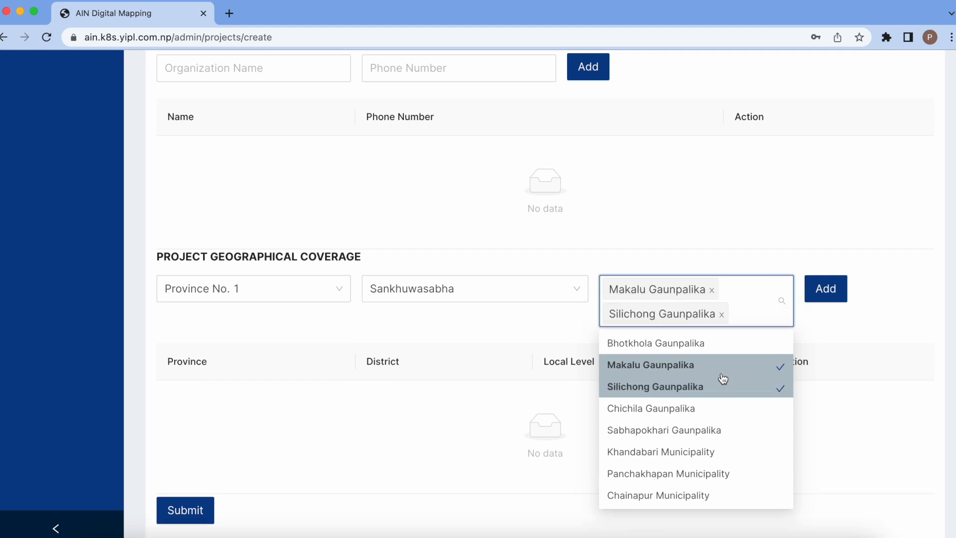
click(712, 412)
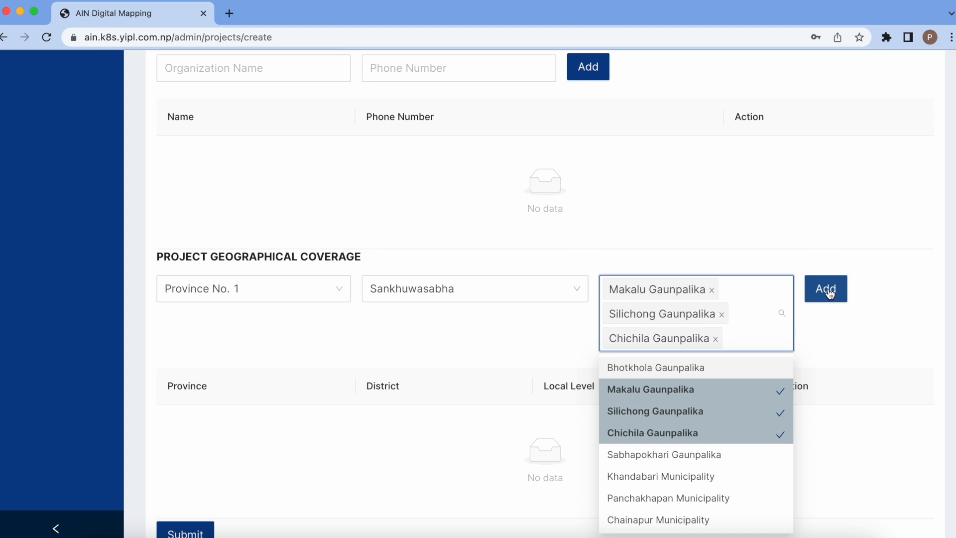
click(829, 293)
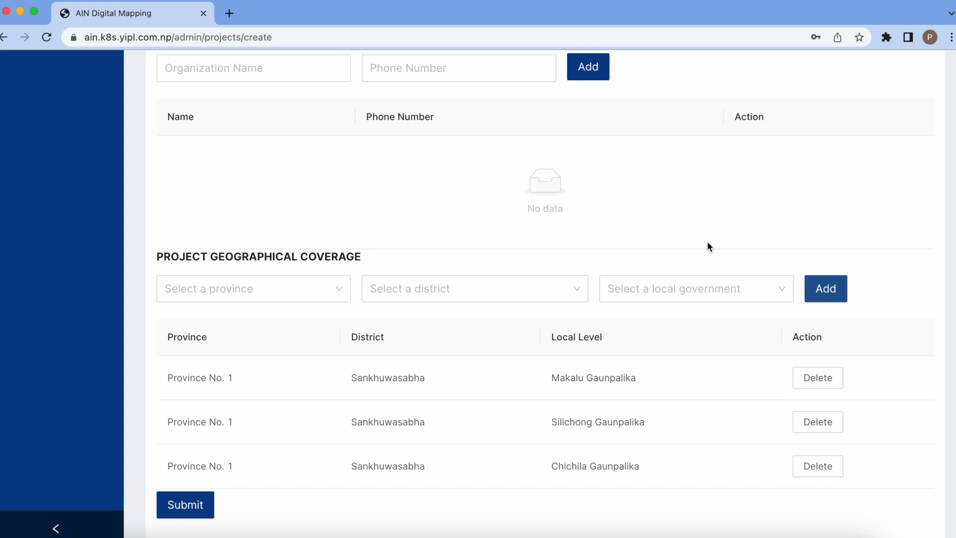
scroll(707, 241, down, 1)
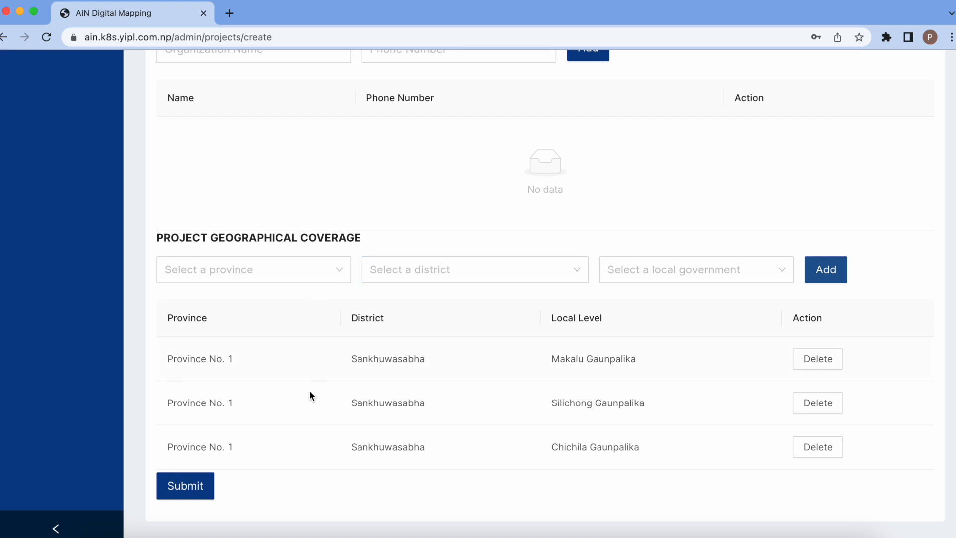
- Add Bagmati Pradesh, Sindhupalchok coverage rows for Bhotekoshi and Jugal Gaunpalika
click(318, 271)
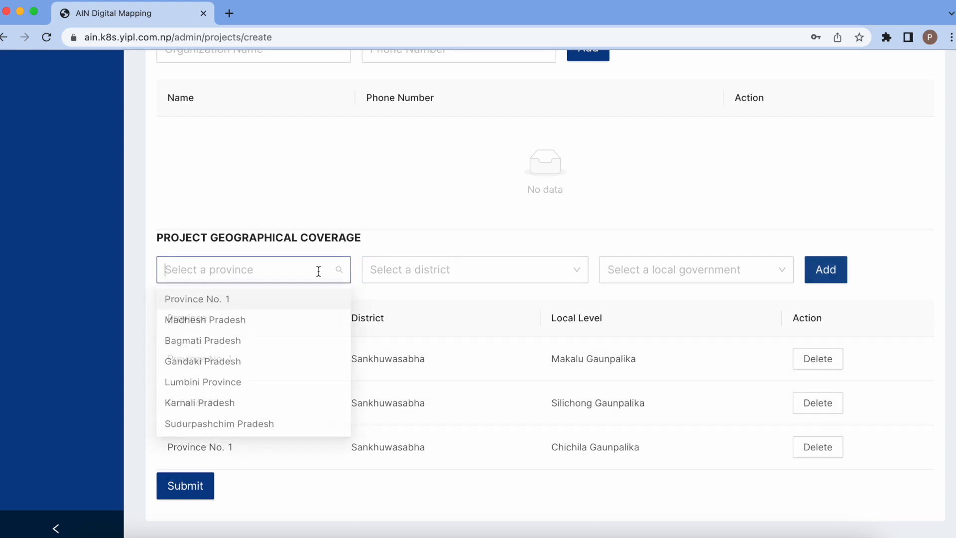
click(203, 344)
click(471, 268)
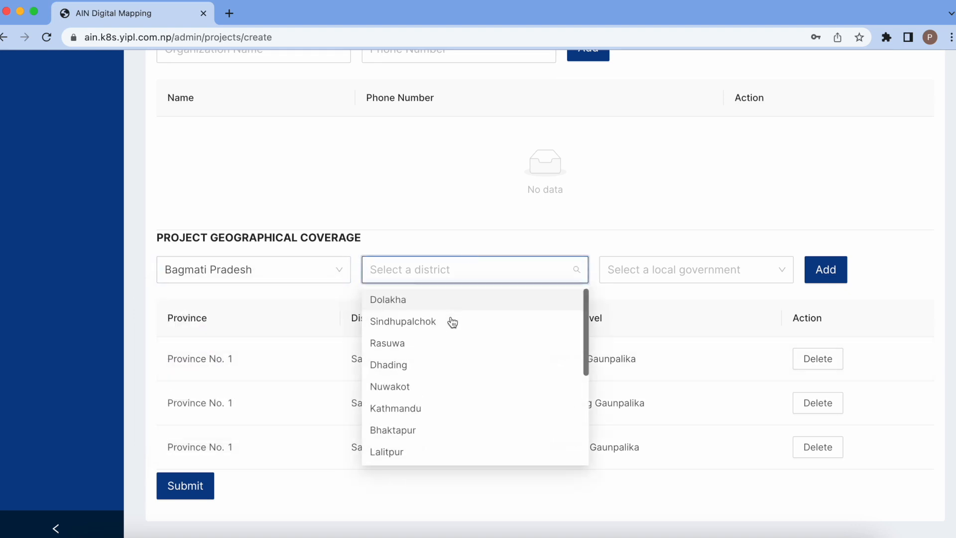
click(453, 321)
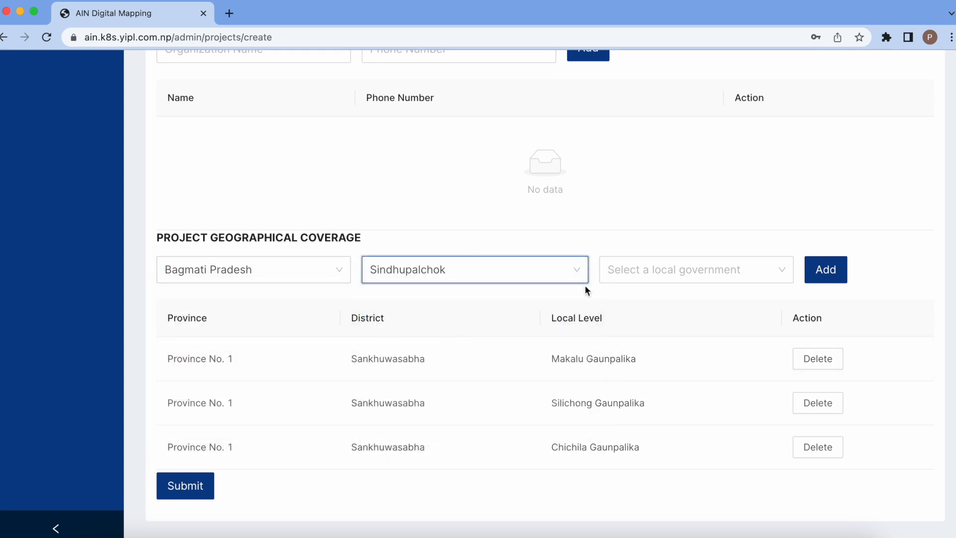
click(678, 277)
click(663, 321)
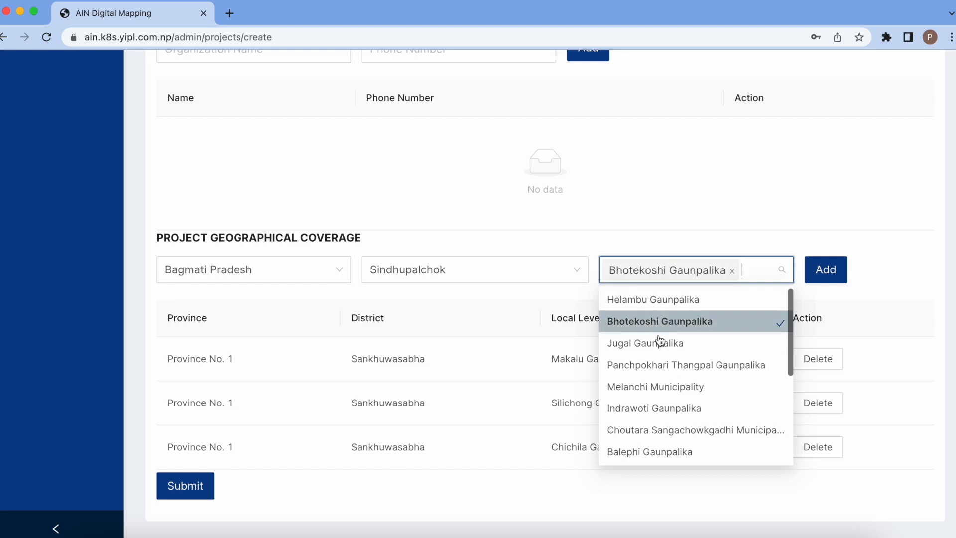
click(661, 339)
click(826, 271)
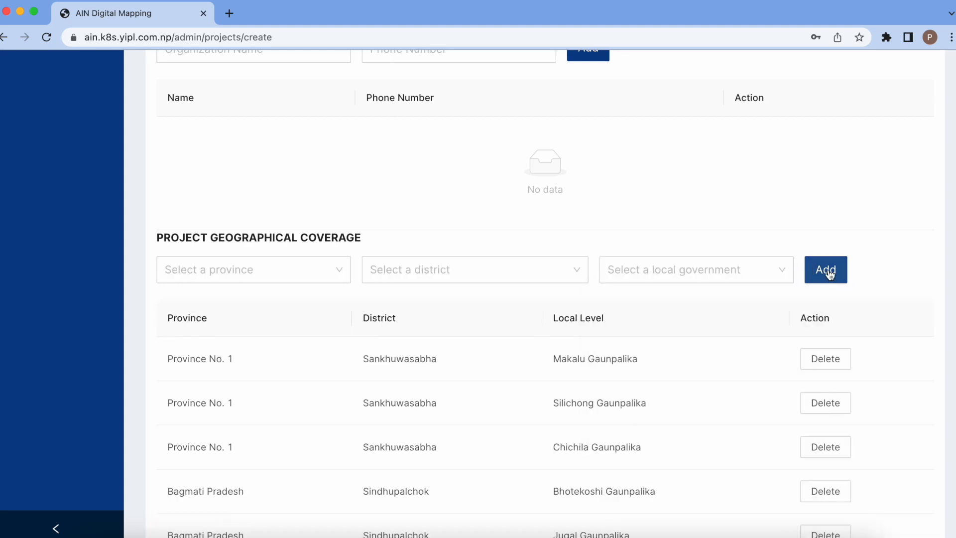
scroll(863, 300, down, 2)
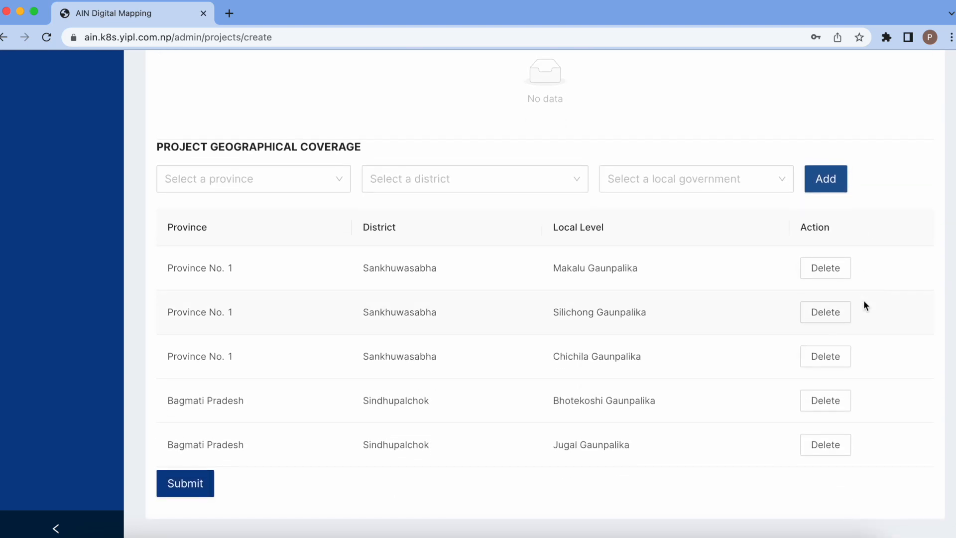